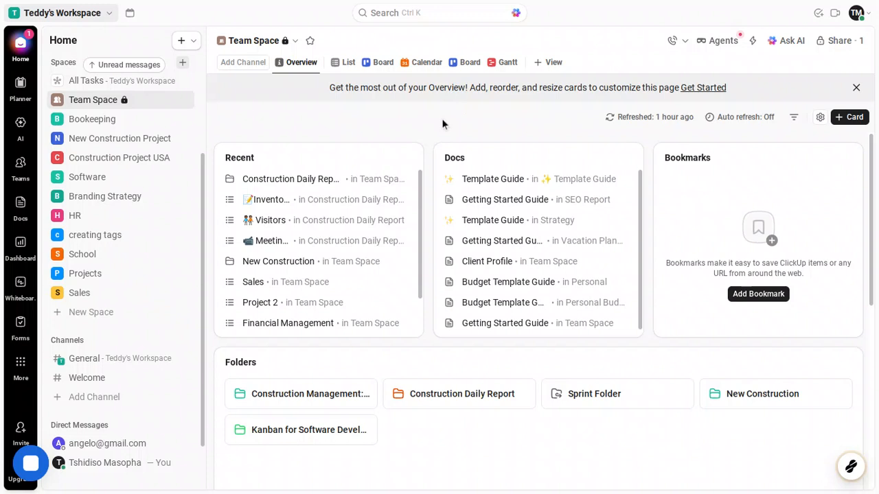
- Create a Space named "Demo Space" with the description "2026" and the Starter workflow
left_click(92, 312)
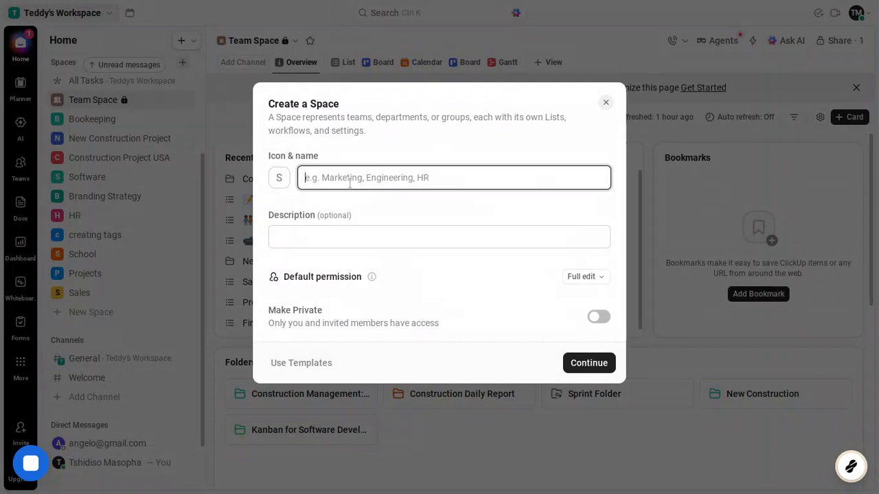
type("De")
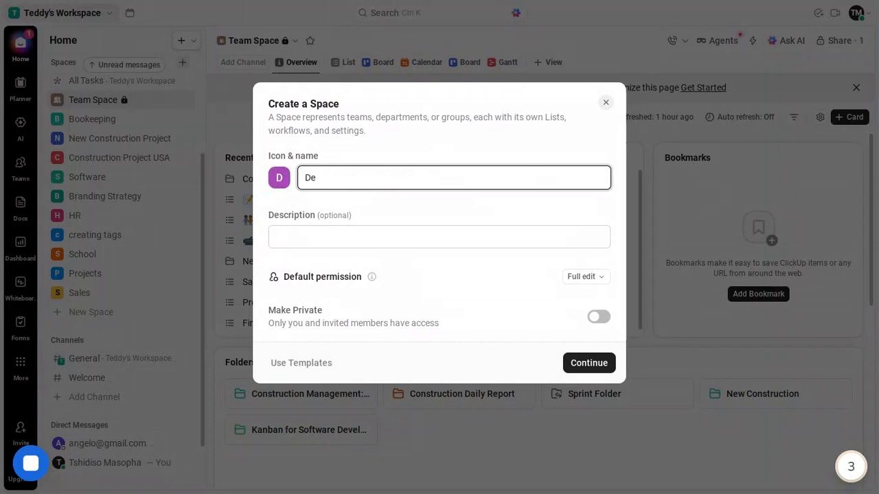
type("mo Space")
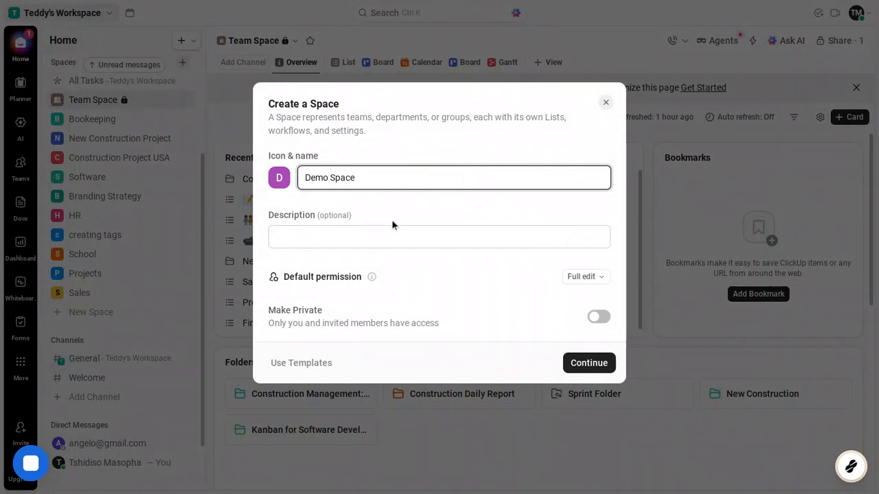
left_click(380, 234)
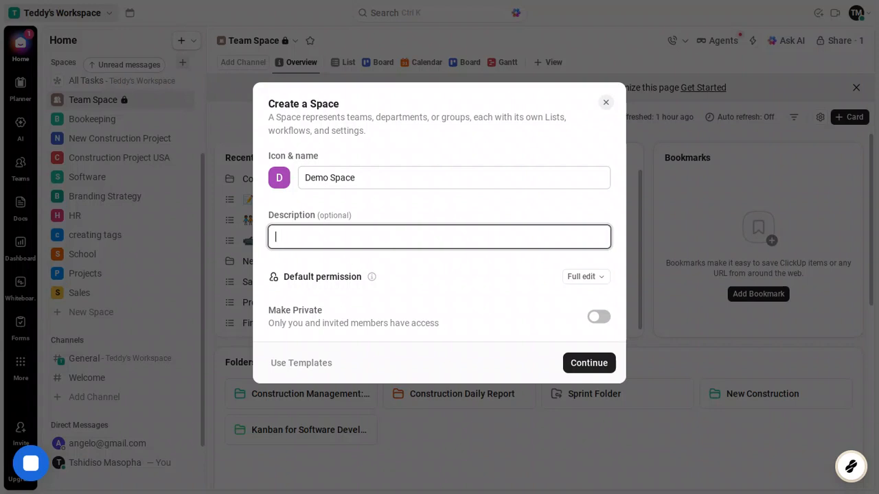
type("2026")
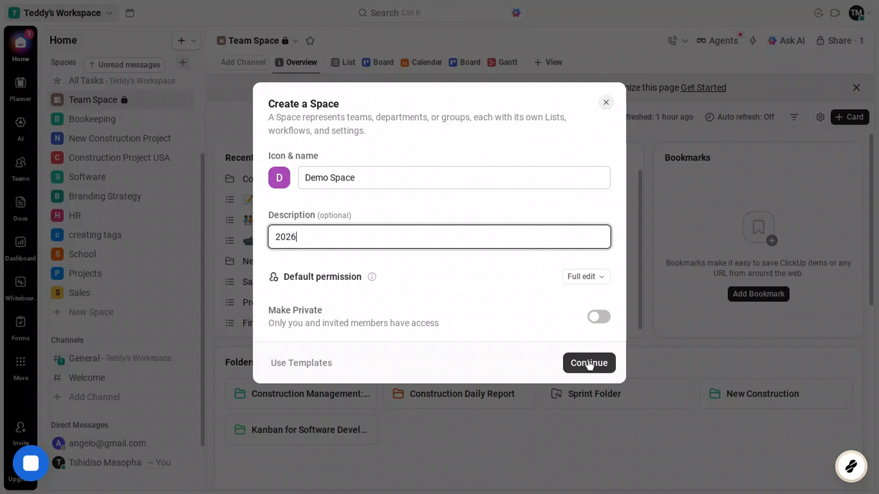
left_click(589, 364)
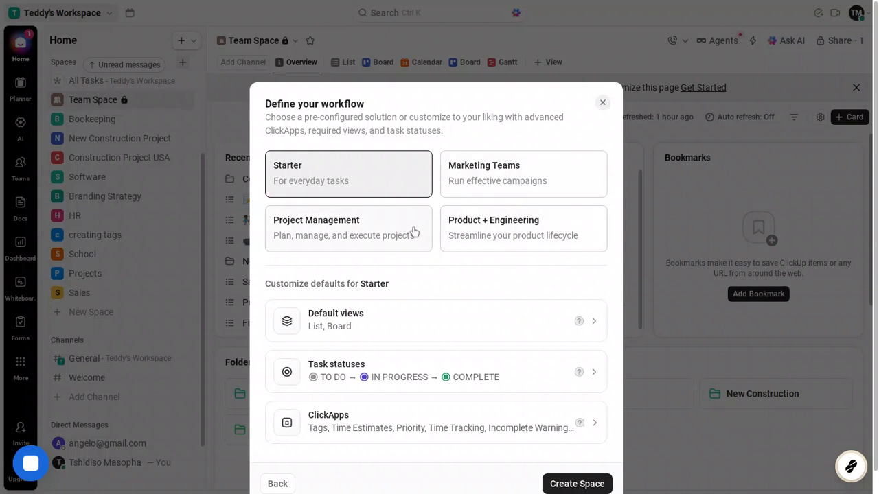
scroll(443, 228, "down", 1)
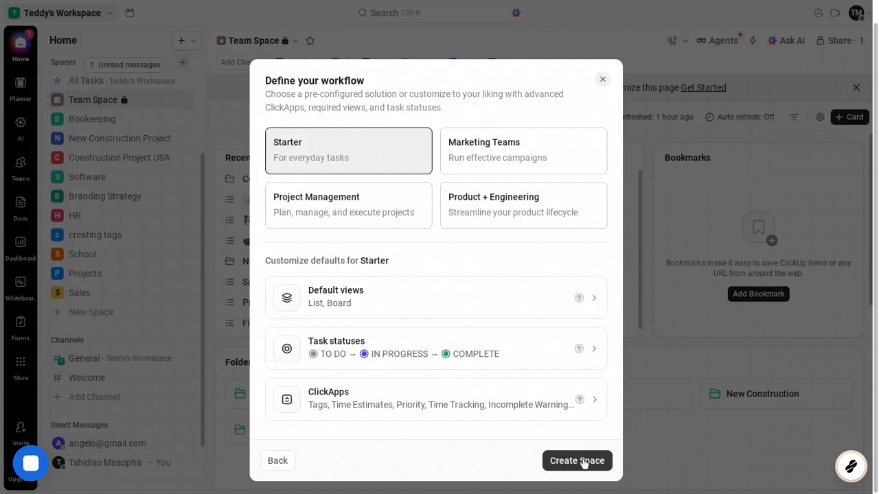
left_click(583, 463)
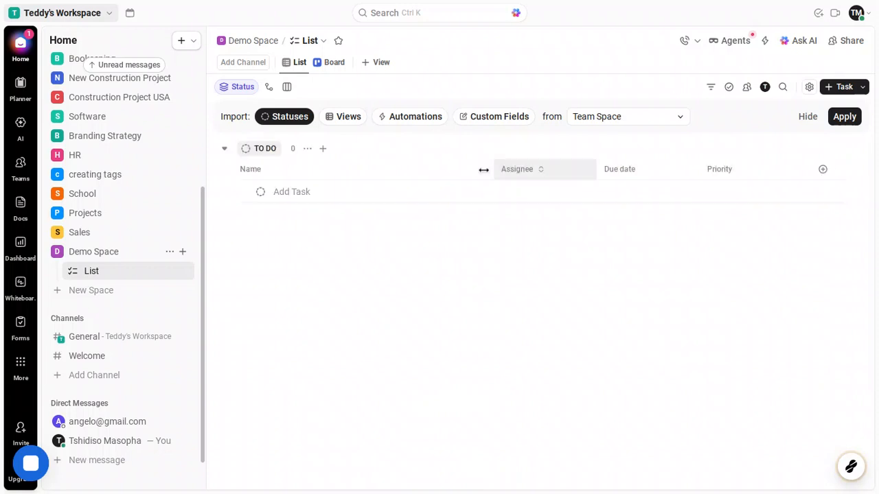
- Add two tasks named "Task 1" and "Task 2" to the To Do group of the Demo Space list
left_click(320, 199)
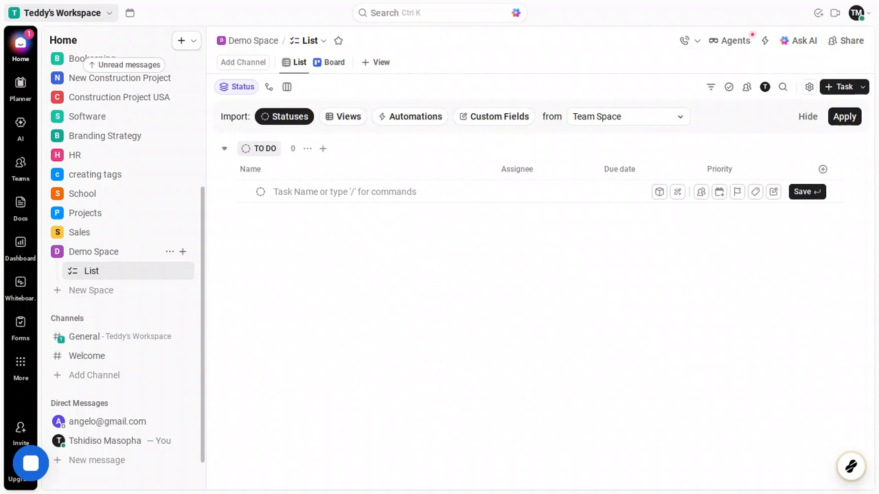
type("Ta")
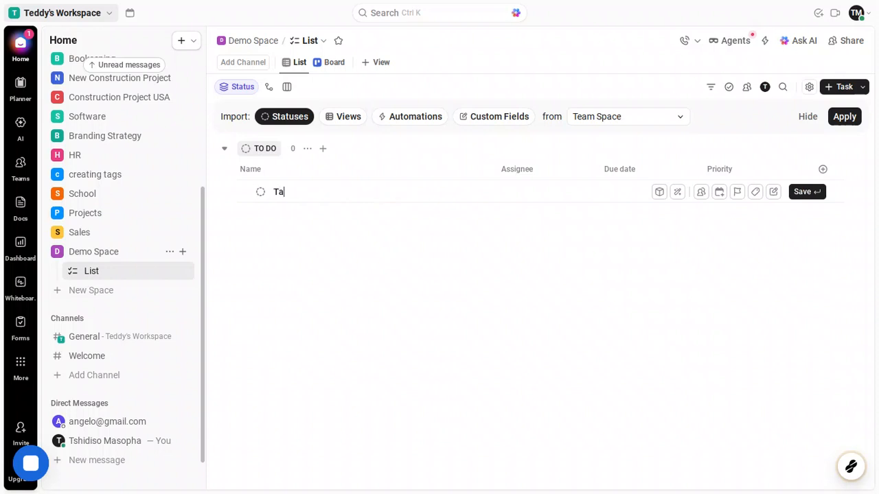
type("sk 1")
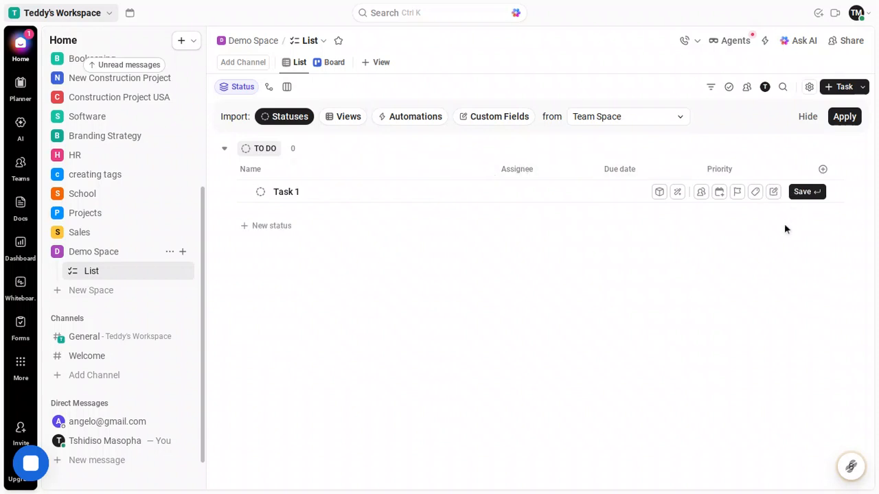
left_click(803, 193)
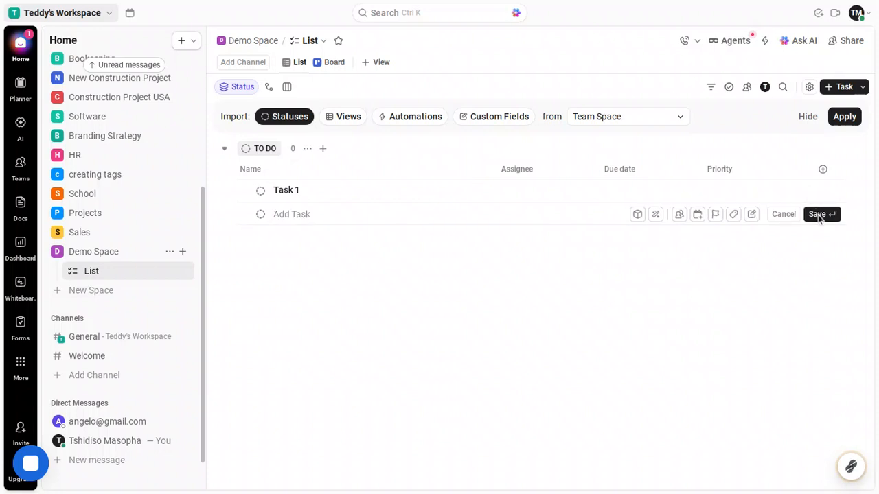
left_click(371, 218)
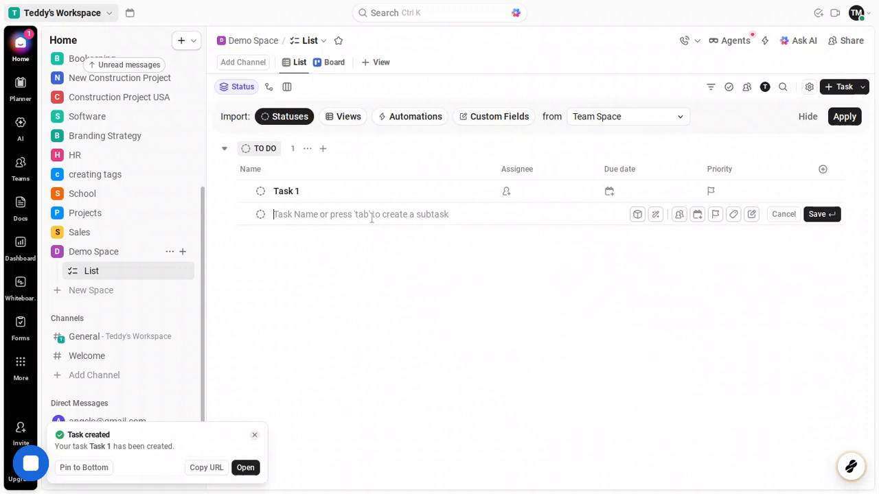
type("T")
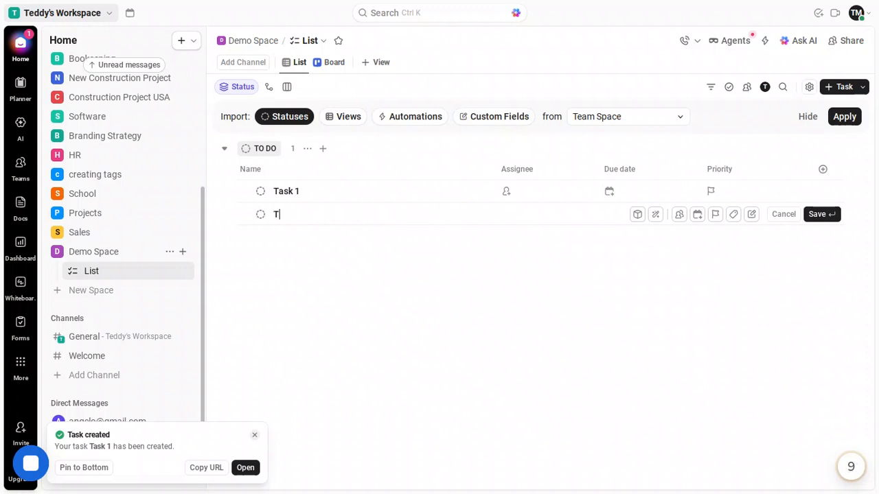
type("ask 2")
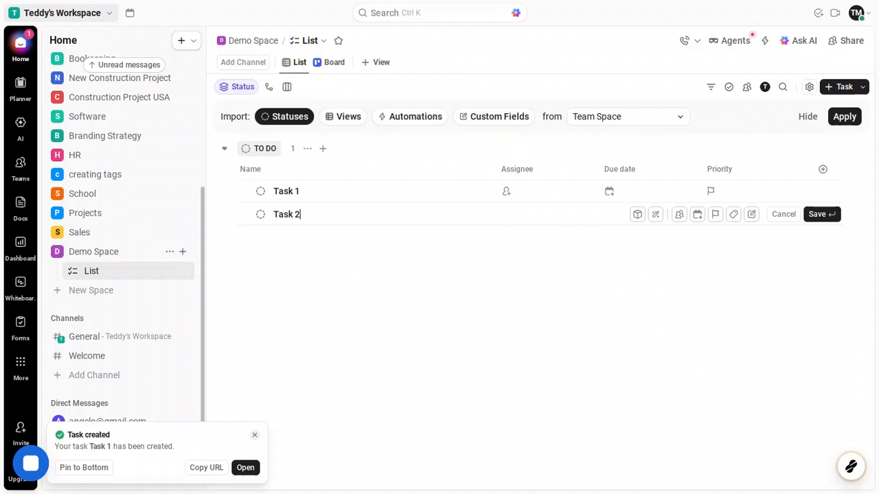
left_click(816, 215)
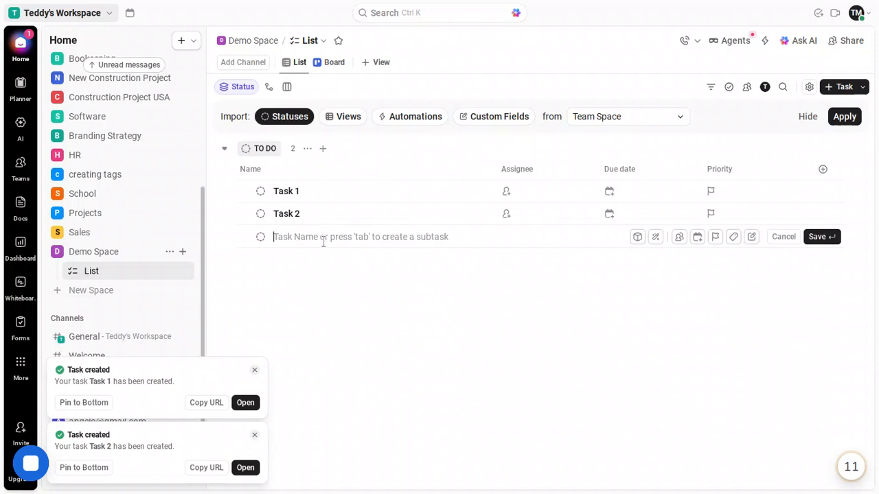
- Add two more tasks named "Task 3" and "Task 4" to the To Do group
type("Task")
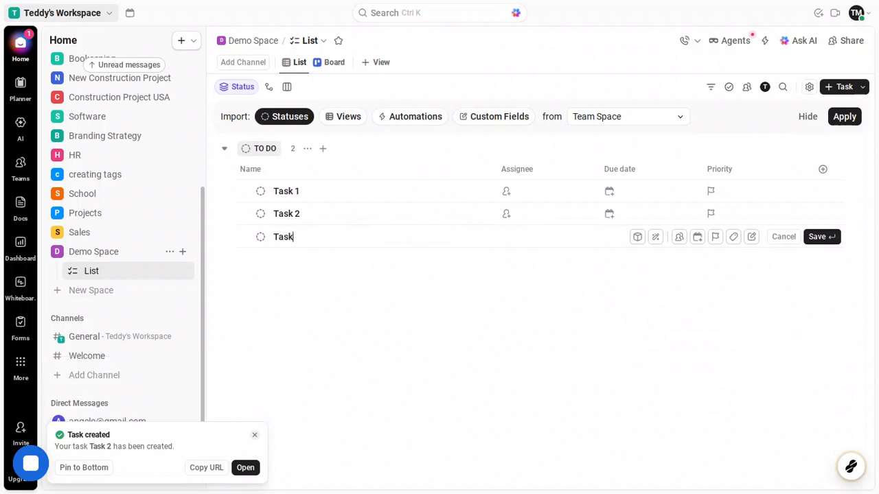
type(" 3")
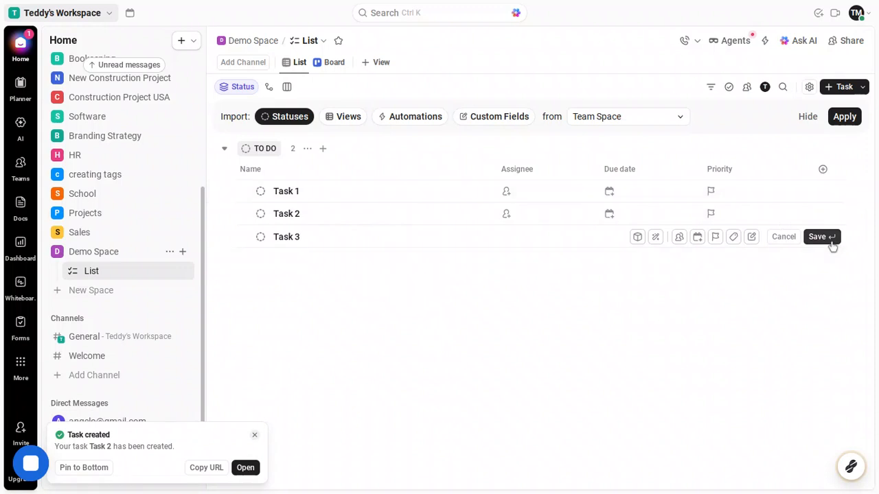
left_click(830, 241)
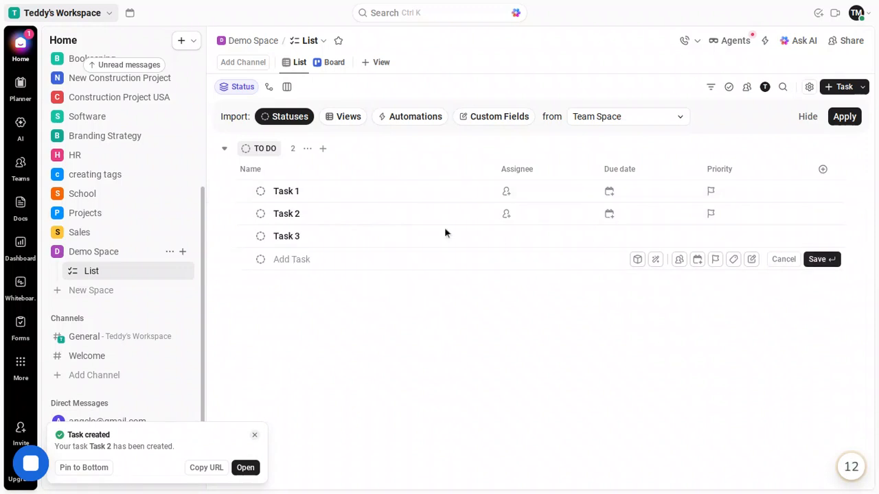
left_click(331, 260)
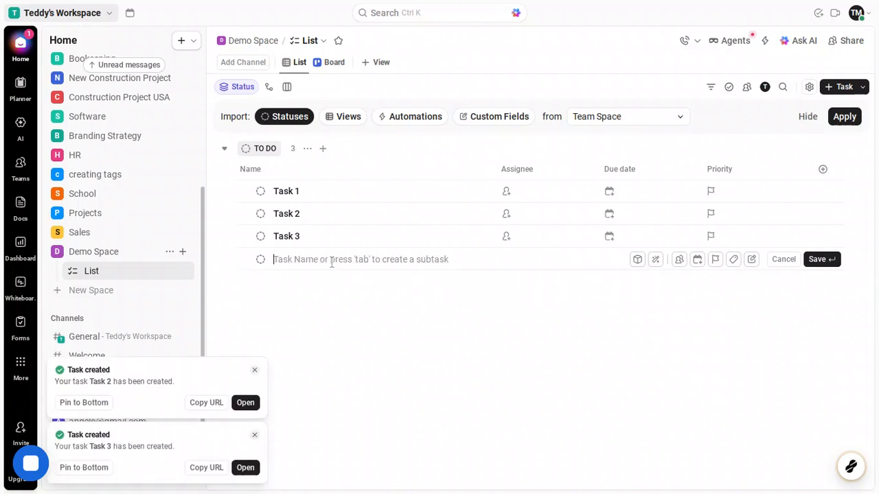
type("Ta")
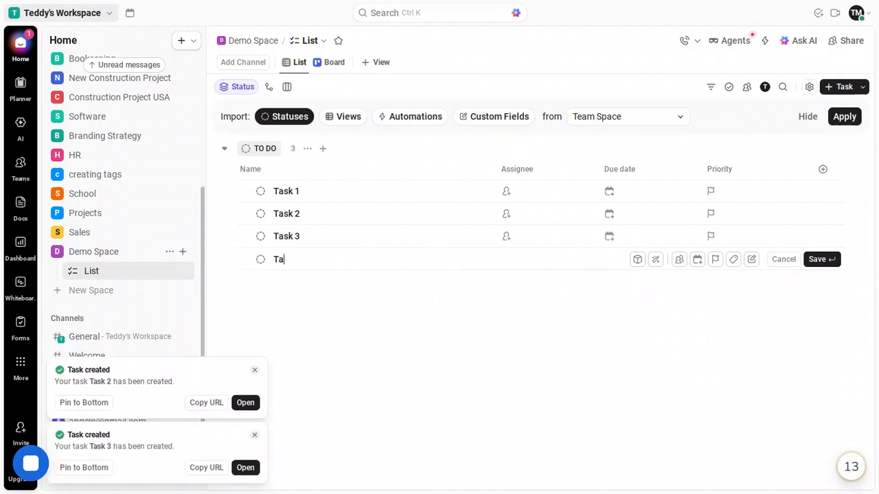
type("sk 4")
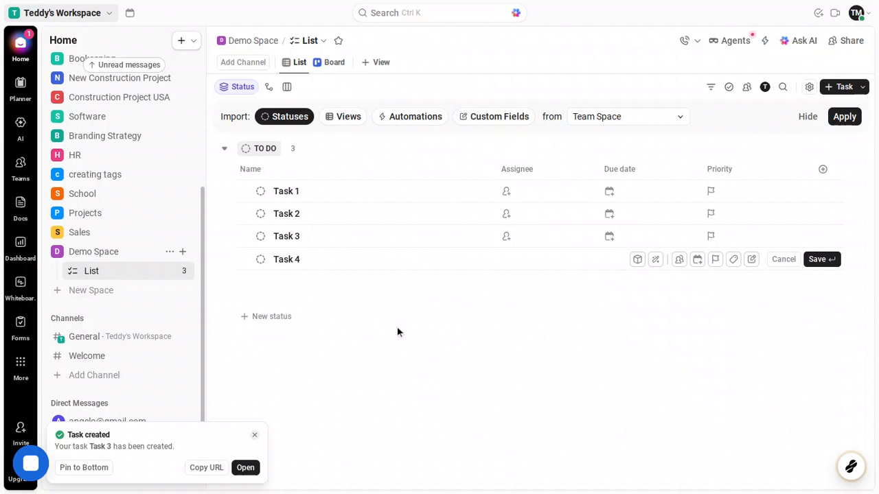
key("Return")
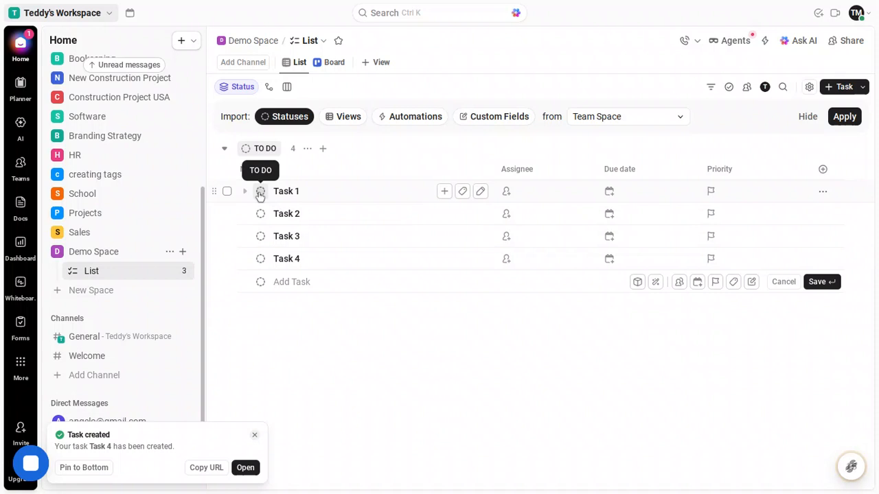
- Change the status of Task 1 to In Progress
left_click(260, 193)
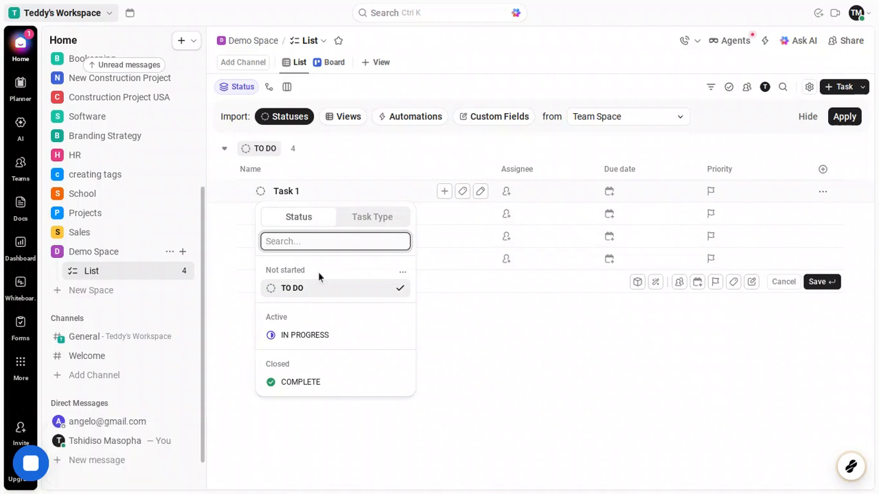
left_click(317, 335)
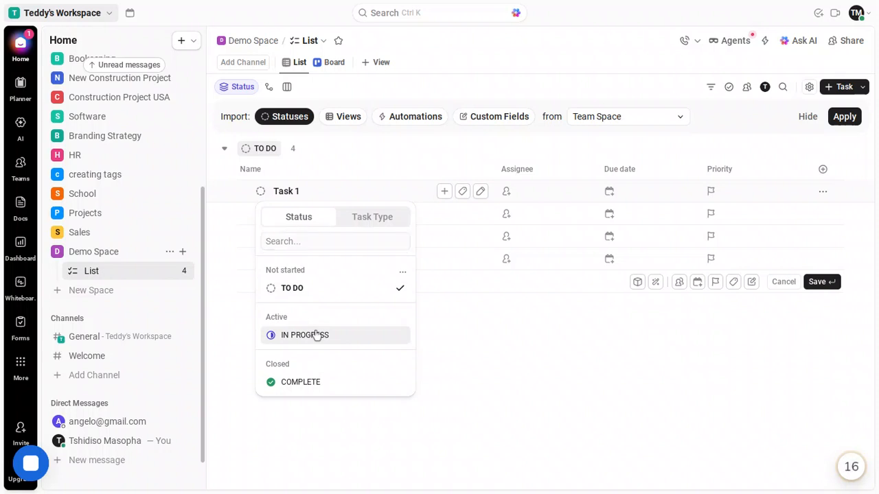
left_click(317, 335)
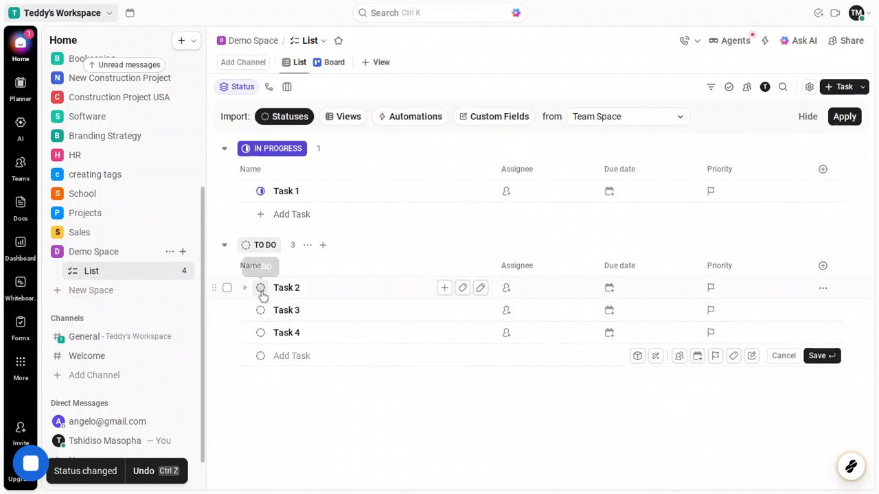
- Change the task type of Task 2 to Milestone
left_click(261, 288)
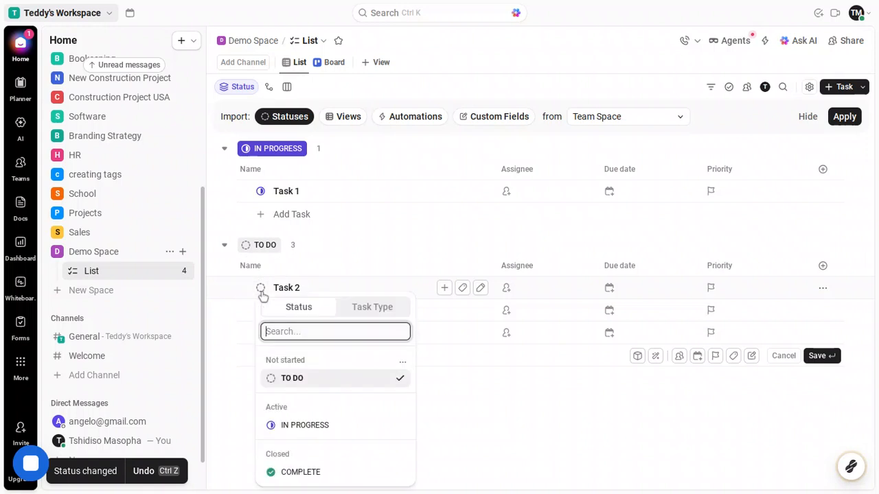
left_click(351, 314)
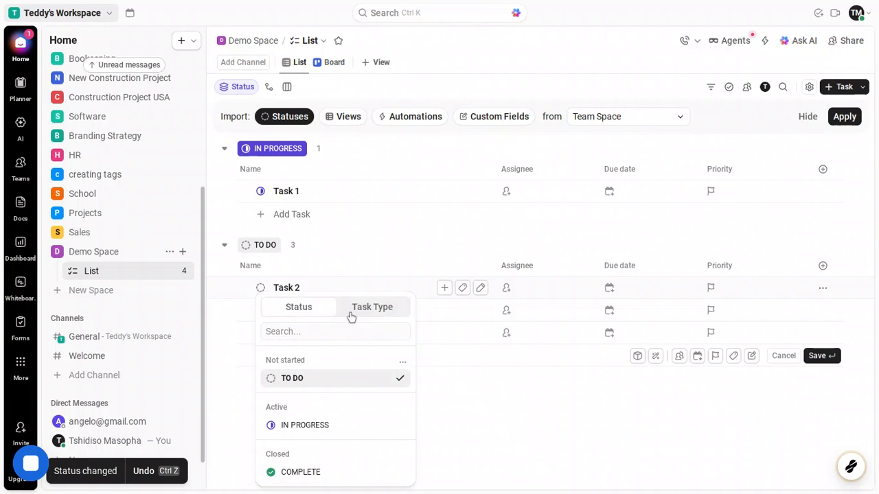
left_click(350, 312)
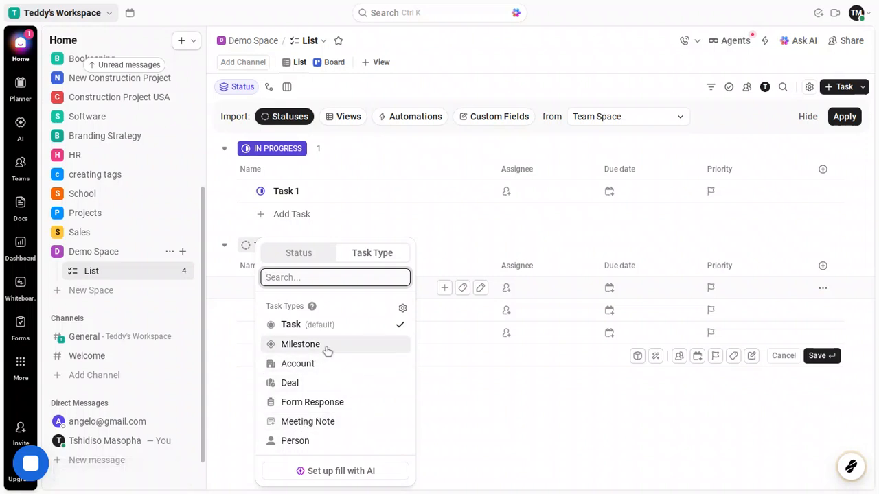
left_click(317, 349)
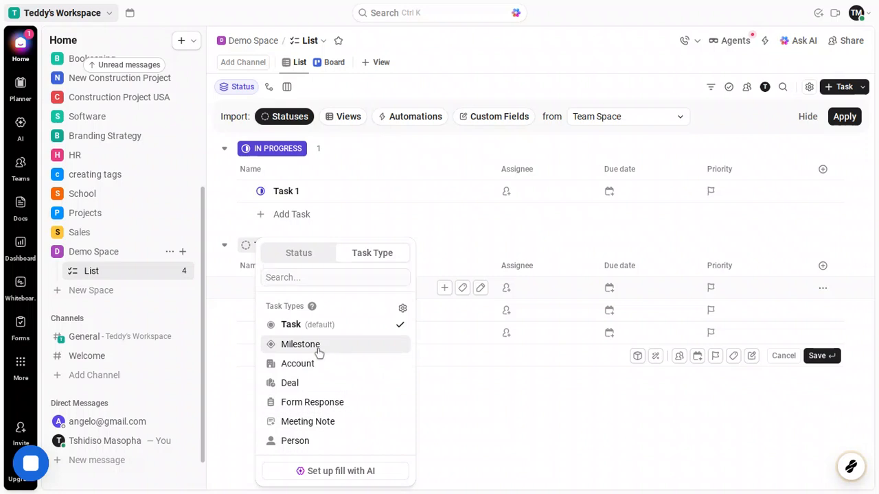
left_click(318, 347)
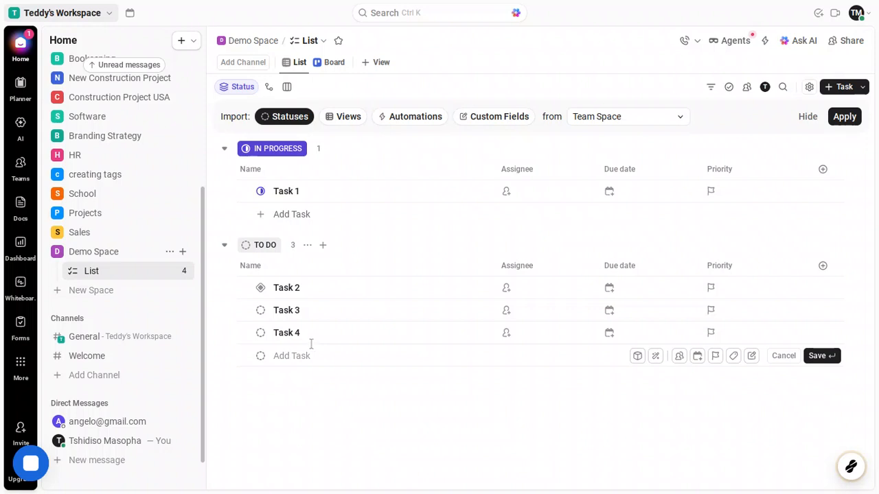
- Set the status of Task 2 to In Progress and the status of Task 3 to Complete
left_click(260, 288)
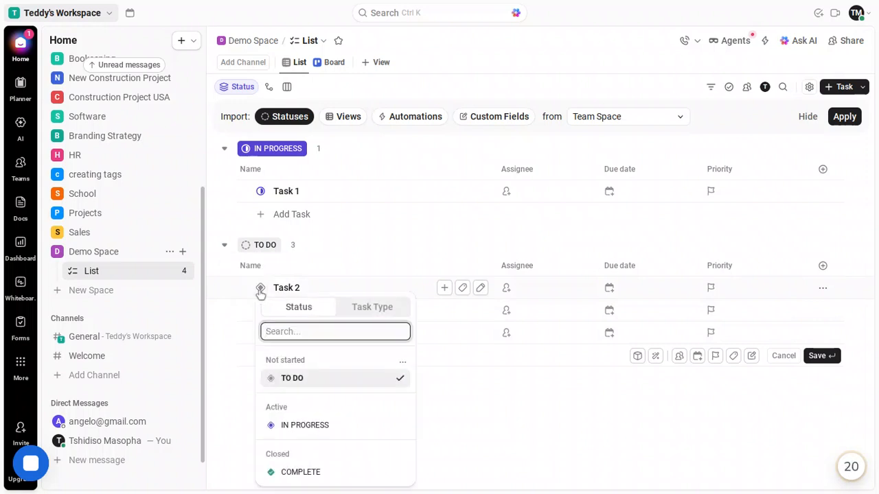
left_click(317, 426)
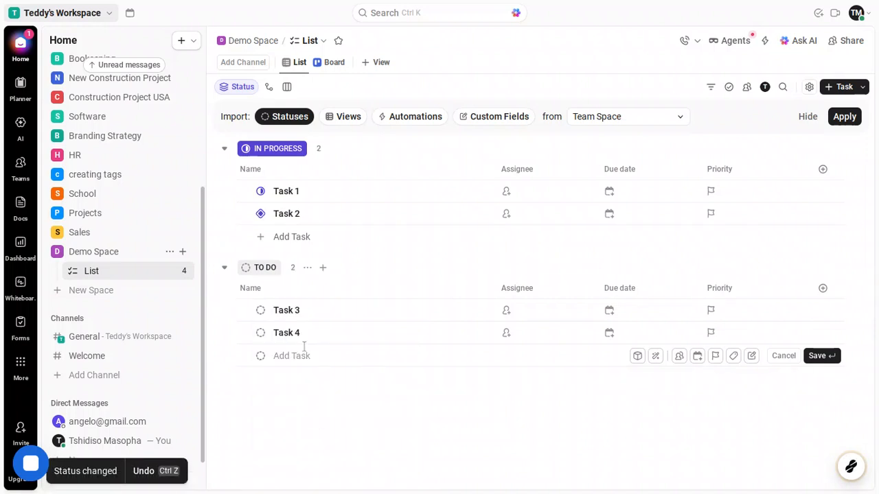
left_click(261, 310)
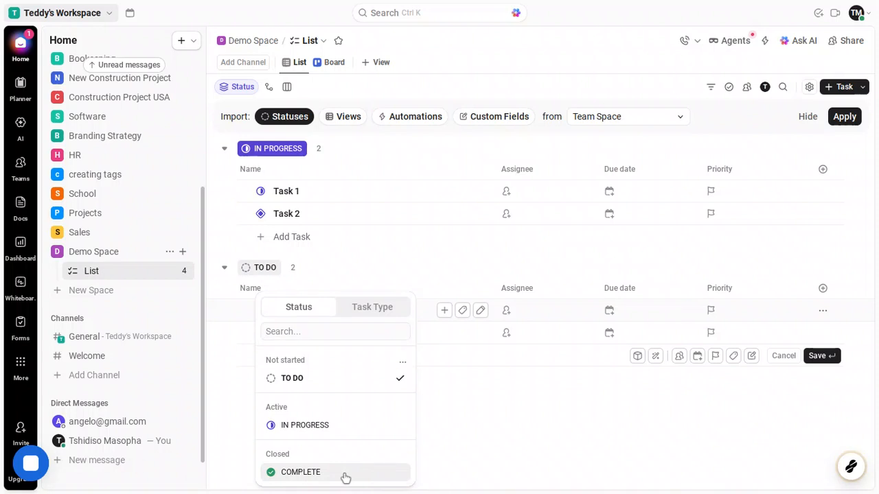
left_click(345, 477)
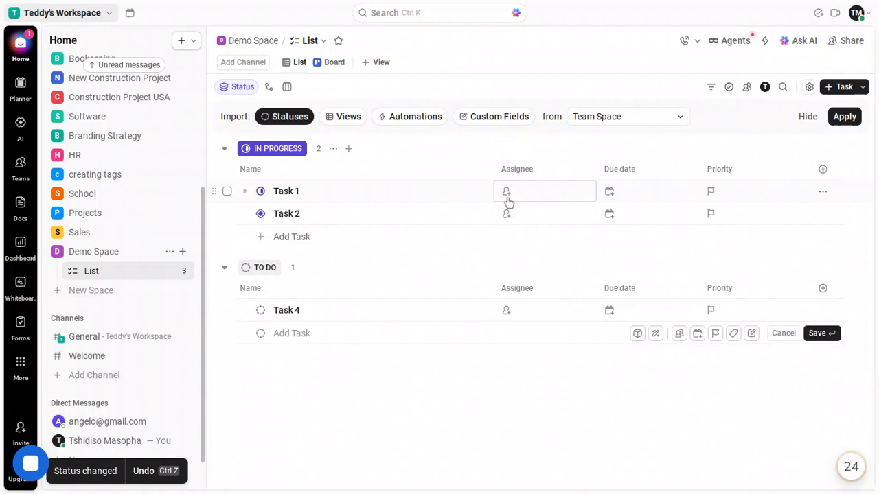
- Close the new-task entry row and assign Task 1 in the In Progress group to yourself
key("Escape")
left_click(507, 199)
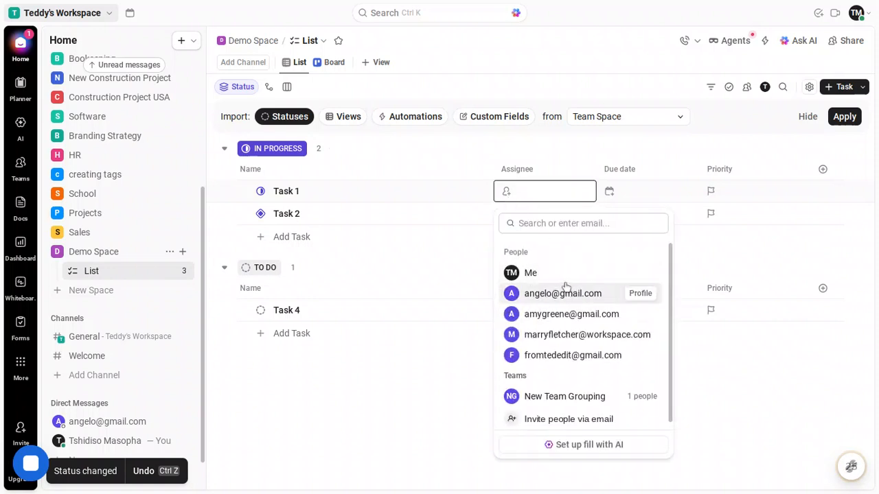
key("Escape")
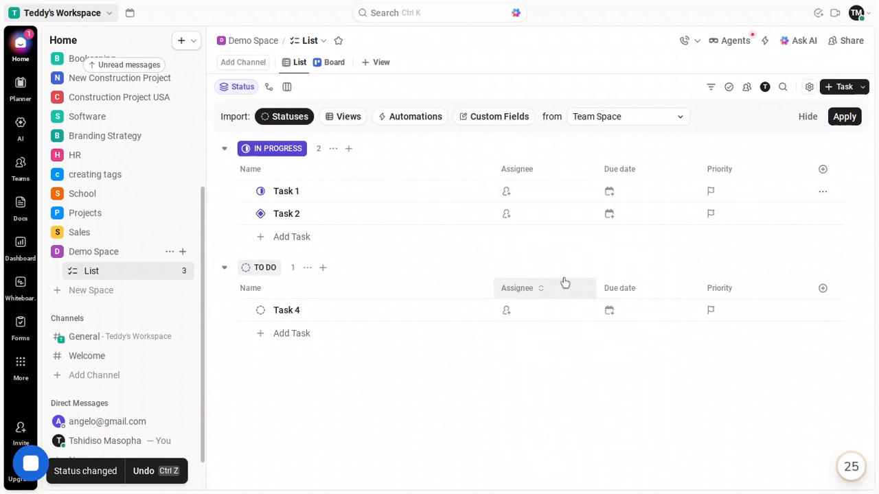
left_click(510, 196)
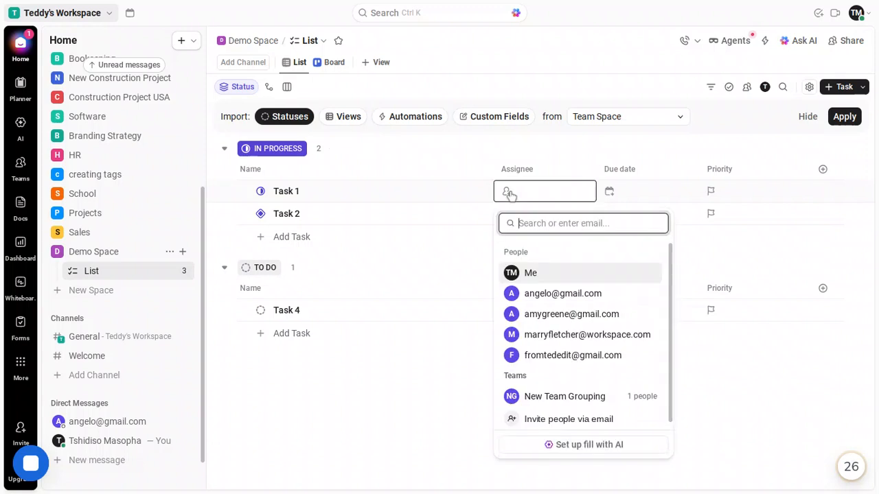
left_click(548, 273)
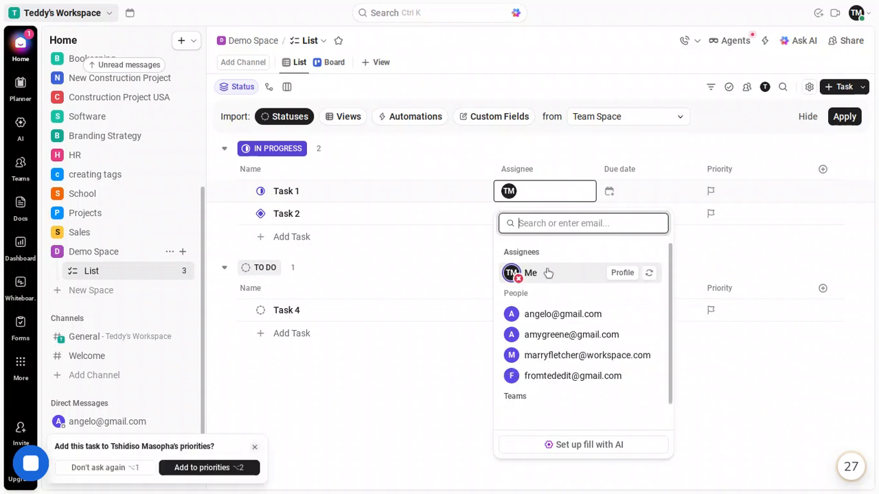
key("Escape")
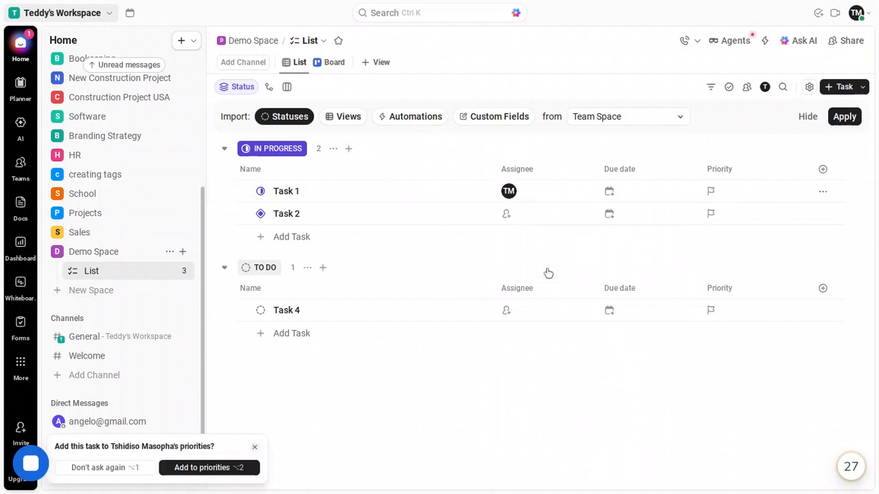
- Assign Task 2 to the fourth person in the assignee list and Task 4 to the third person
left_click(506, 215)
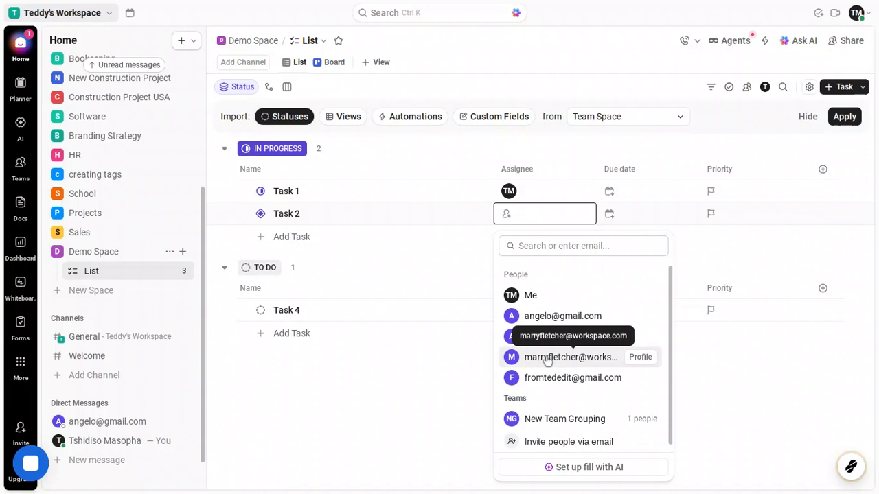
left_click(547, 357)
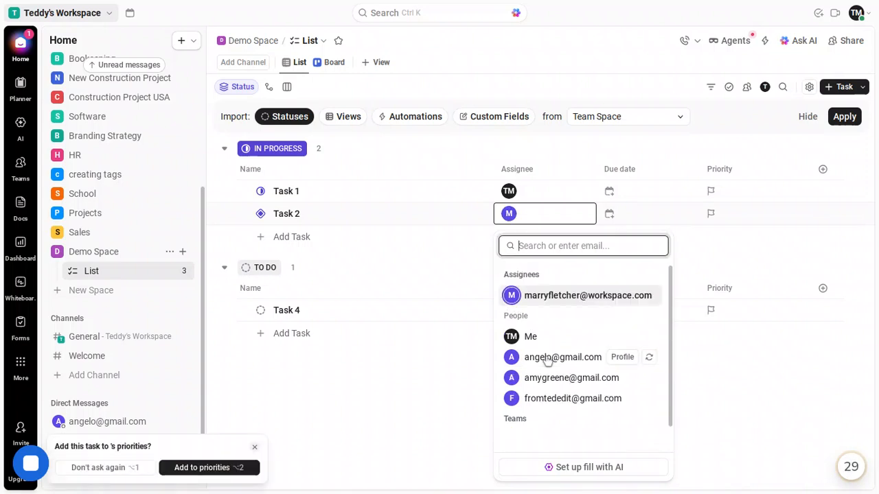
key("Escape")
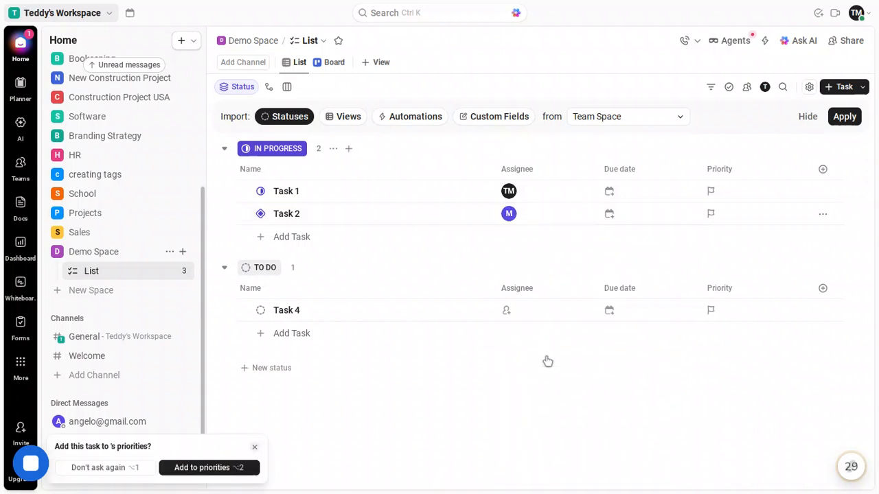
left_click(508, 315)
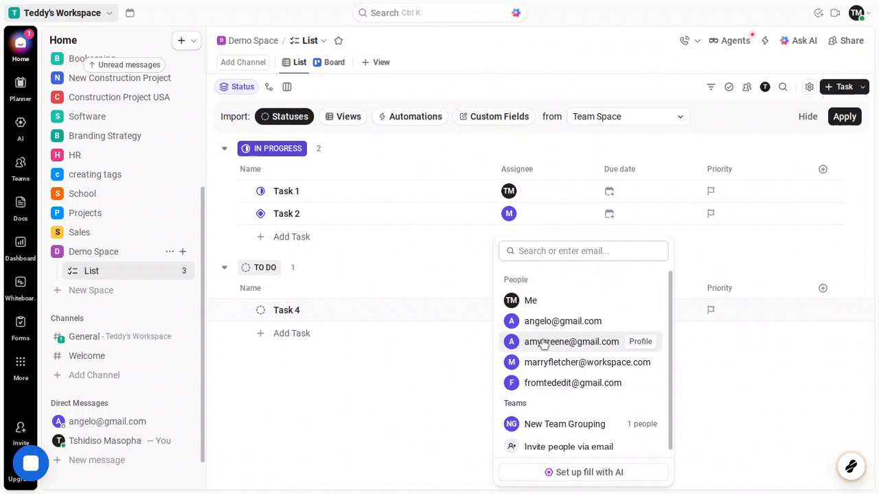
left_click(542, 343)
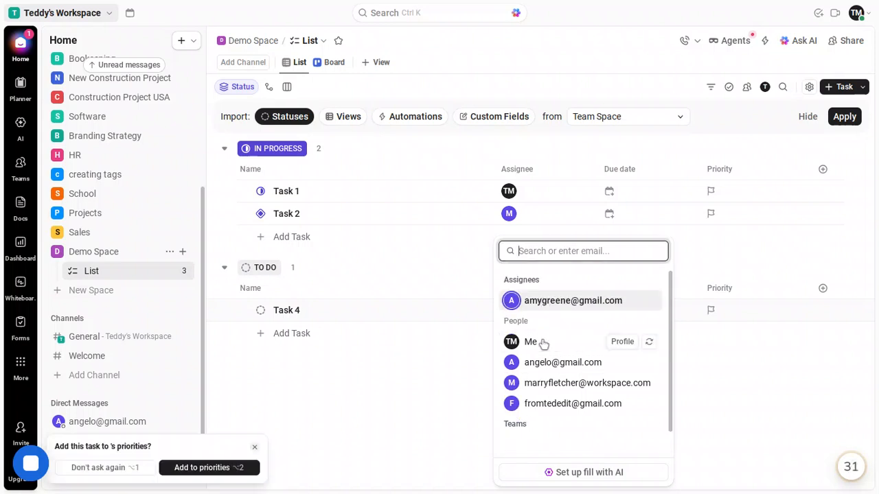
key("Escape")
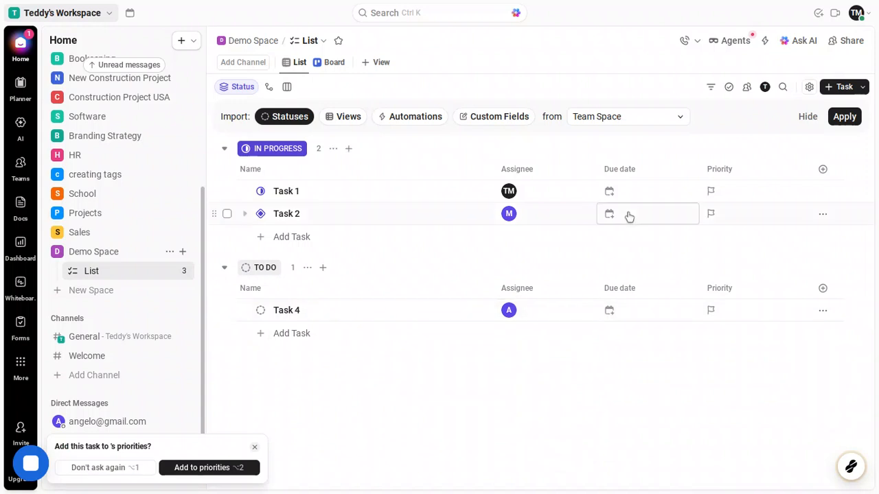
- Set the due date of Task 4 to this weekend and the due date of Task 1 to 3/6/26
left_click(611, 311)
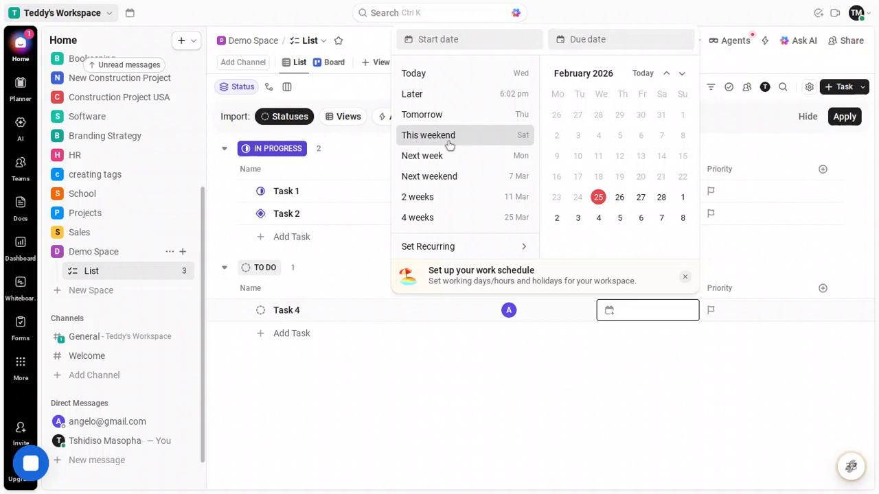
left_click(450, 144)
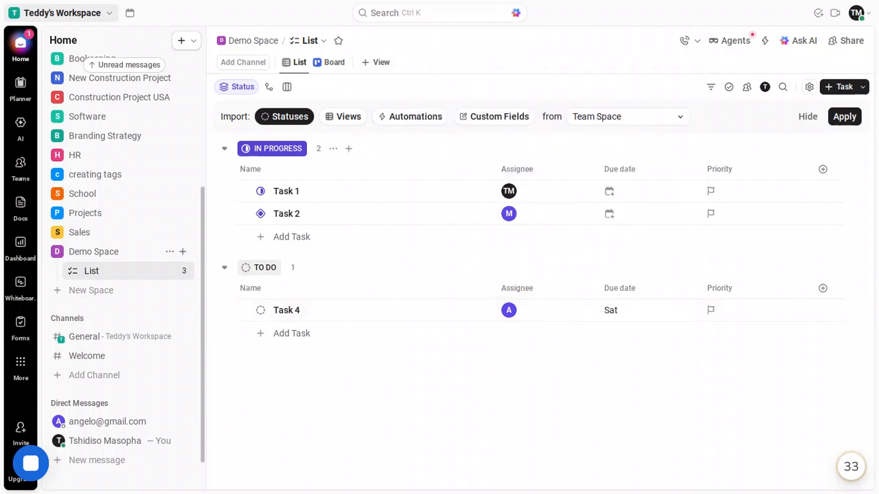
left_click(610, 193)
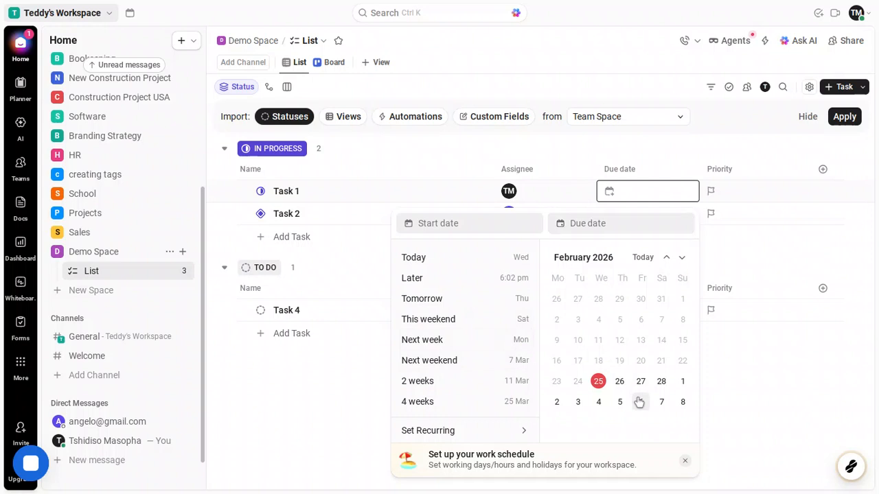
left_click(639, 402)
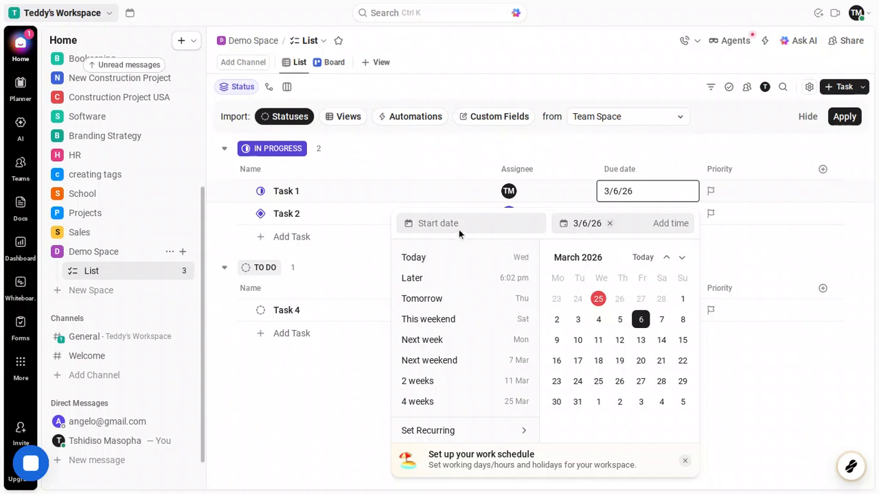
- Set the start date of Task 1 to this weekend, Saturday, at 5:45 pm
left_click(459, 228)
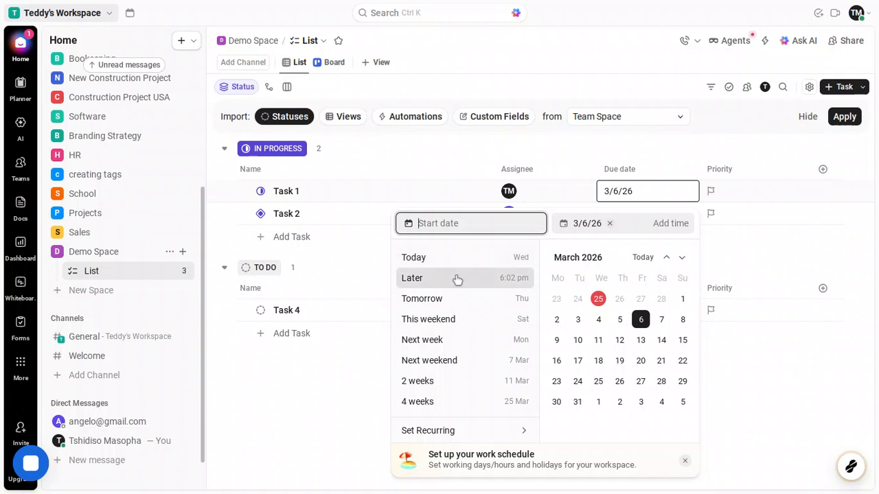
left_click(448, 324)
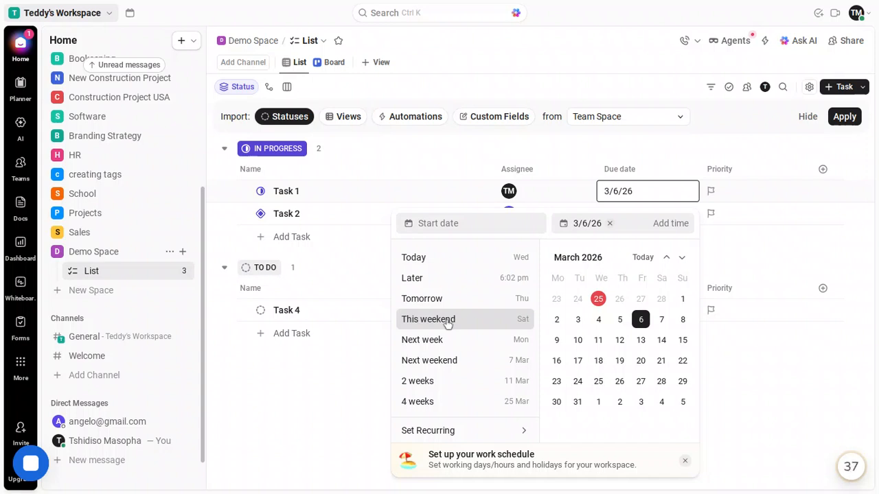
left_click(447, 324)
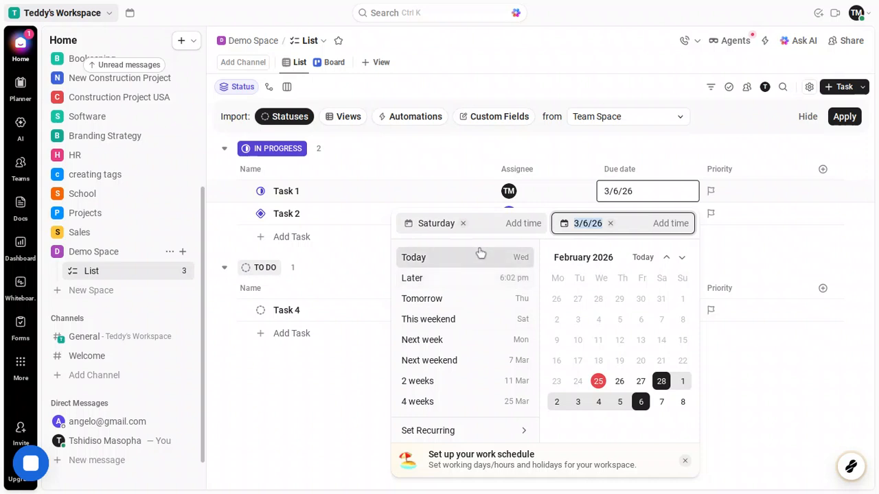
left_click(515, 225)
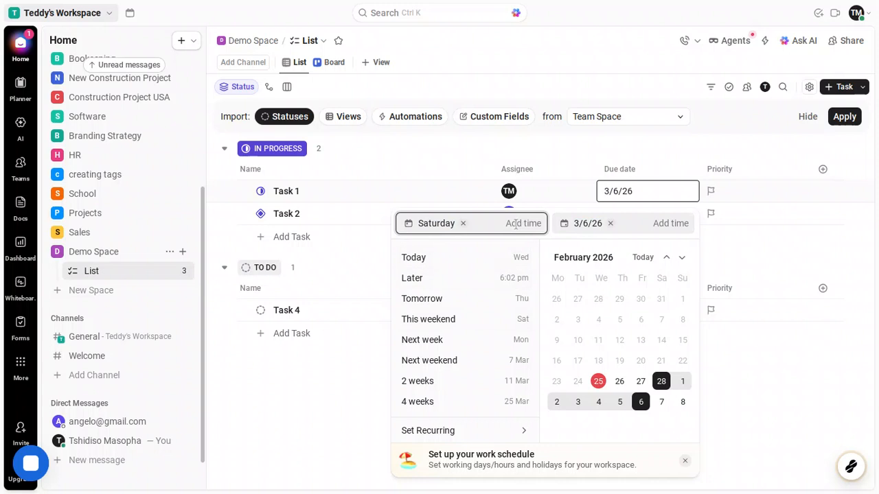
left_click(515, 224)
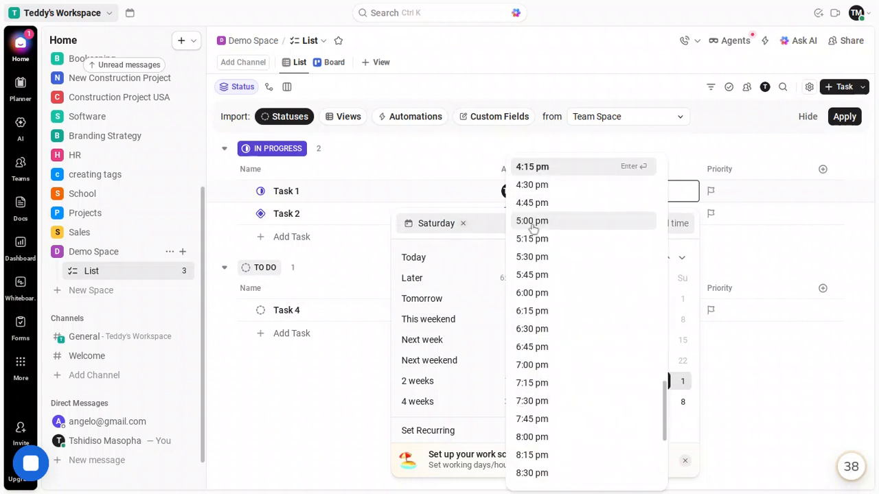
left_click(550, 276)
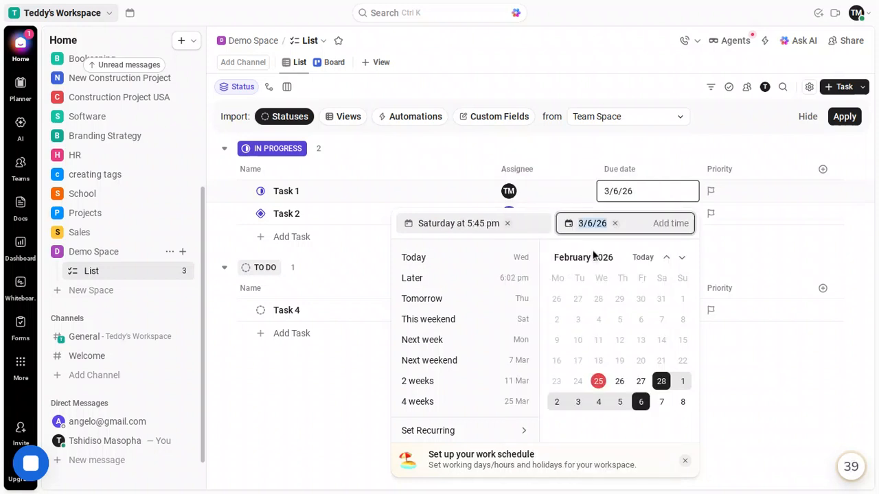
- Add a time of 7:00 pm to the due date of Task 1
left_click(655, 224)
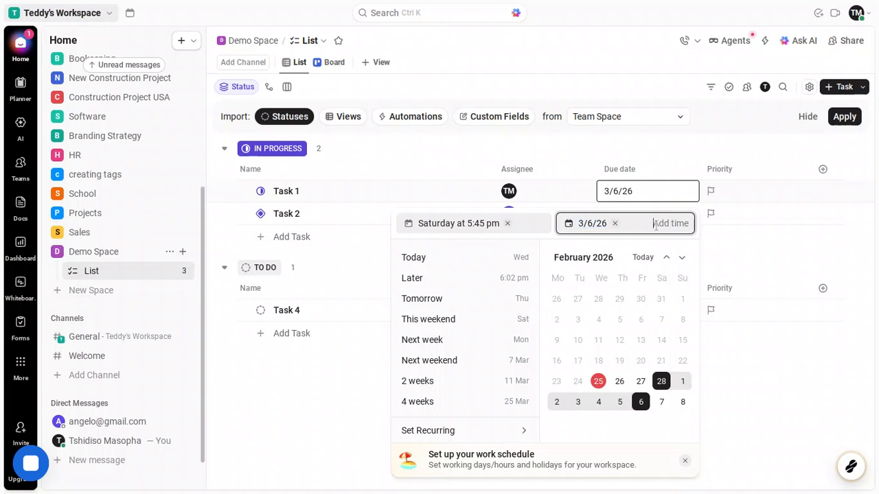
left_click(656, 225)
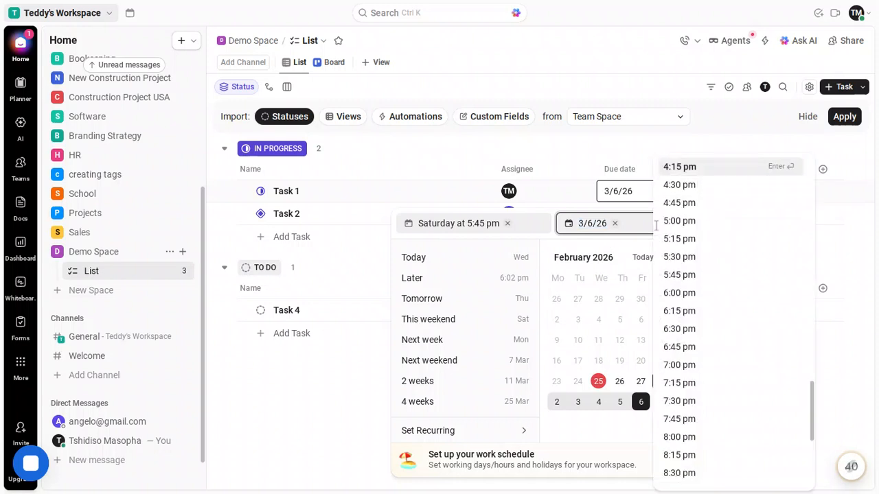
left_click(687, 365)
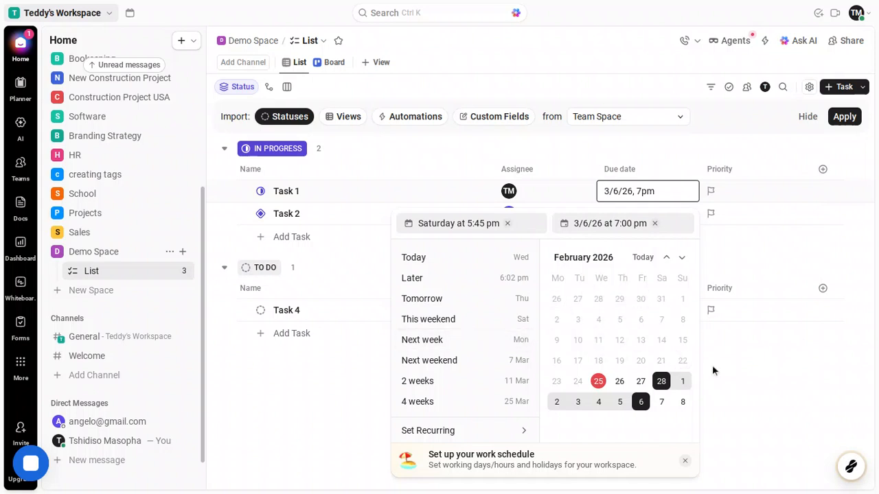
- Close the date picker and set the priority of Task 1 to High
left_click(708, 200)
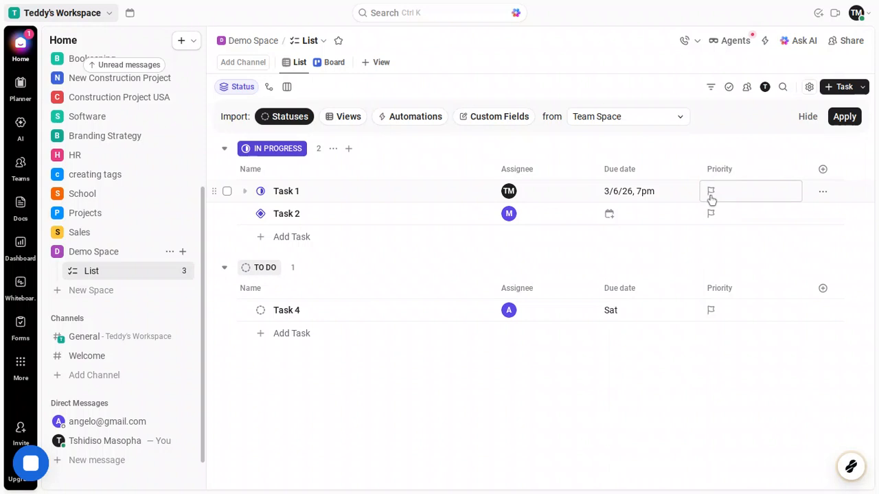
left_click(711, 199)
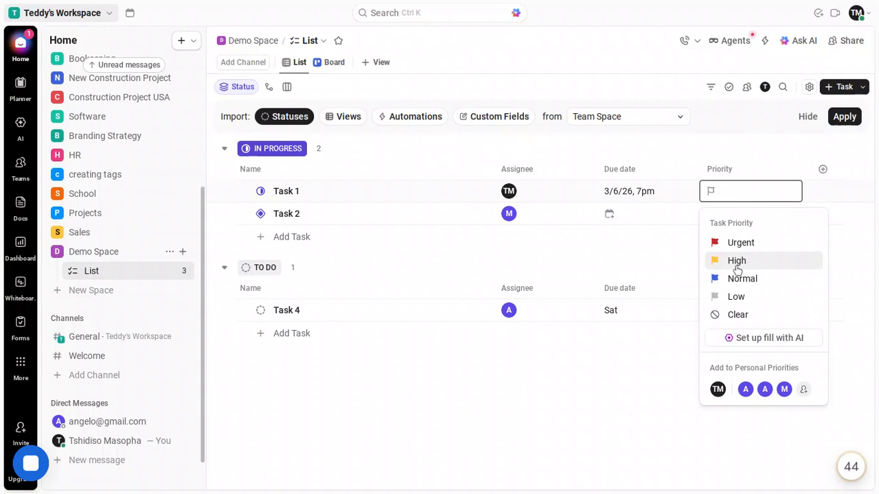
left_click(737, 267)
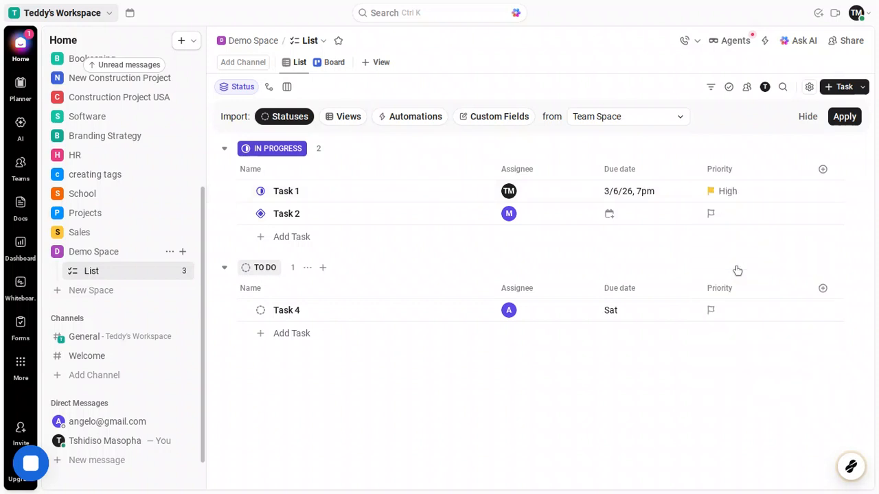
left_click(823, 195)
mouse_move(695, 134)
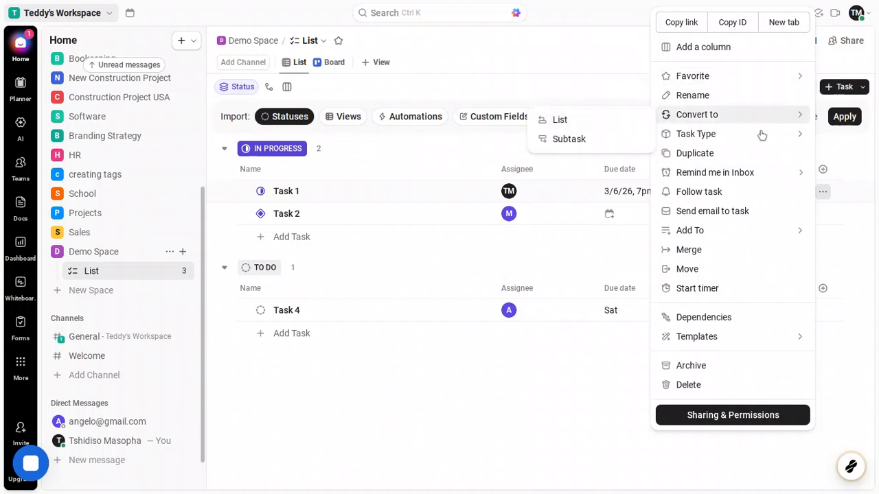
mouse_move(757, 133)
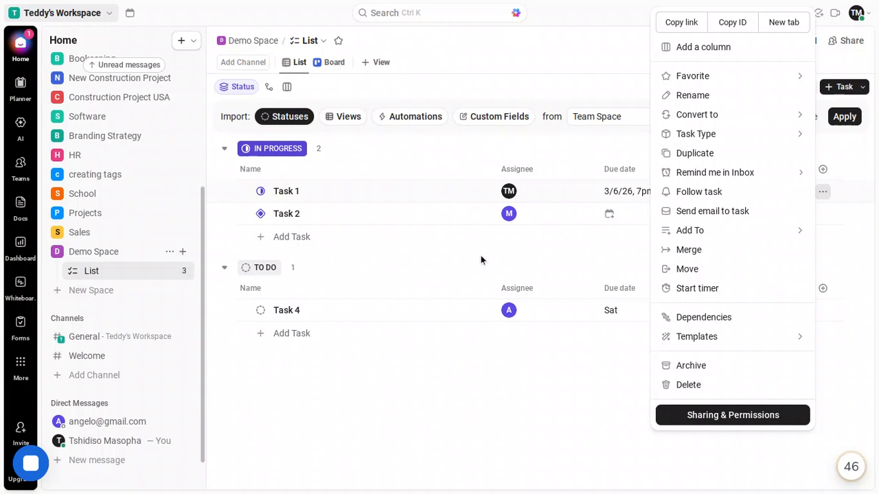
left_click(481, 257)
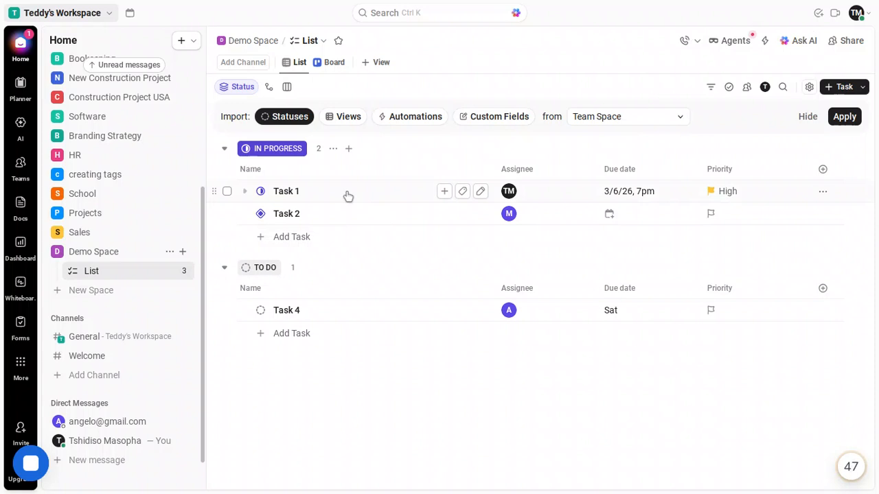
- Open the details of Task 1 and review its custom fields, subtask, checklist and attachment sections
left_click(348, 196)
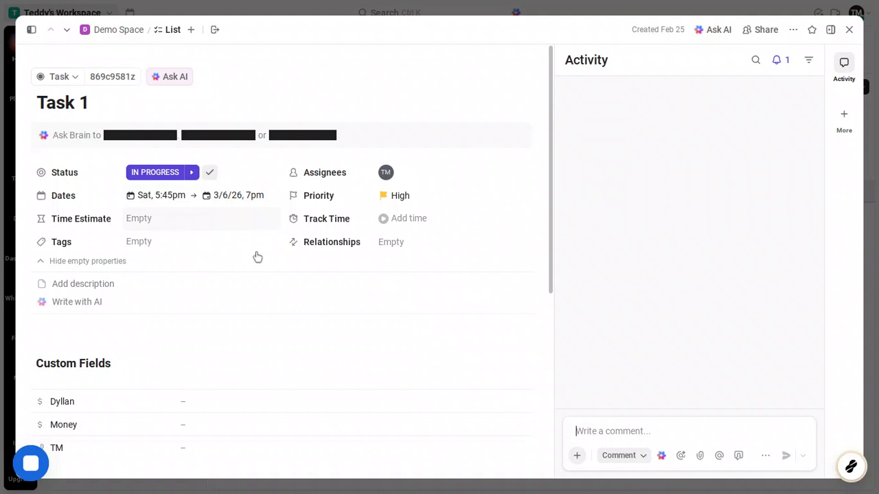
scroll(325, 296, "down", 4)
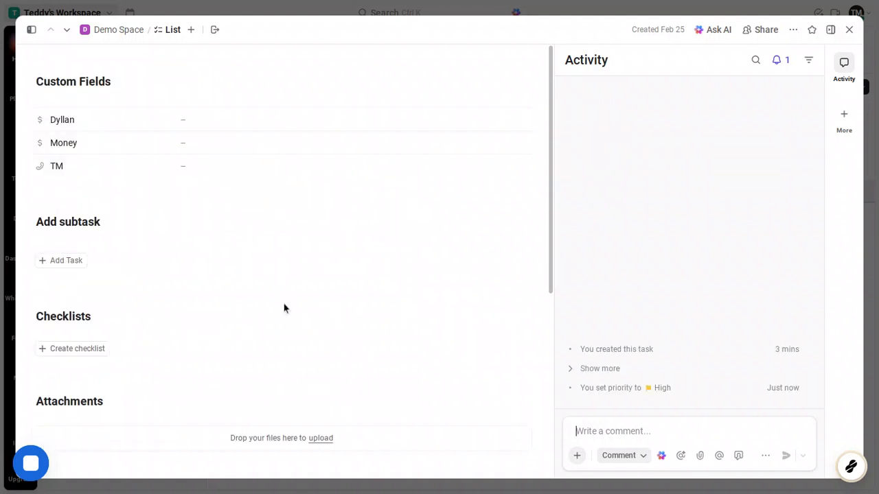
scroll(285, 308, "down", 2)
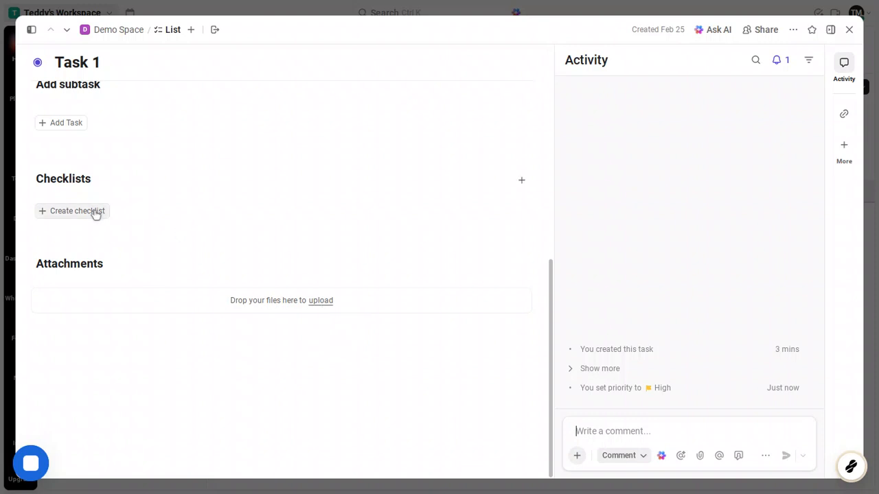
scroll(95, 212, "up", 1)
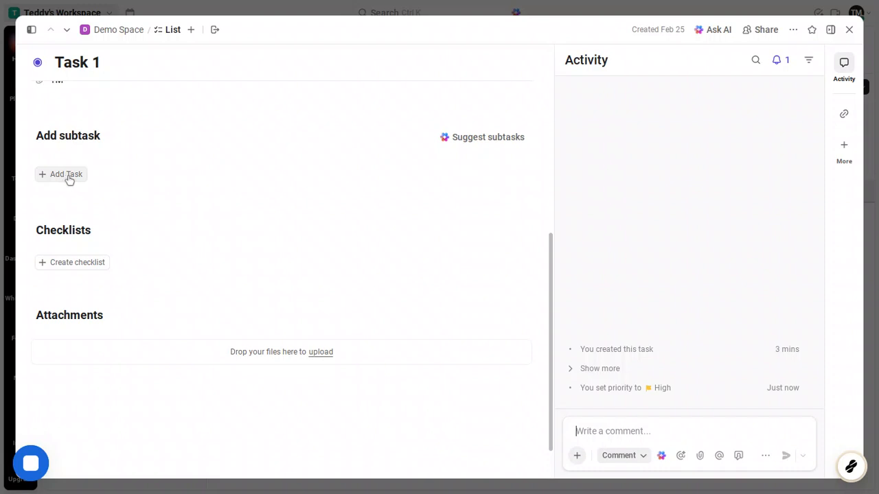
scroll(68, 180, "up", 2)
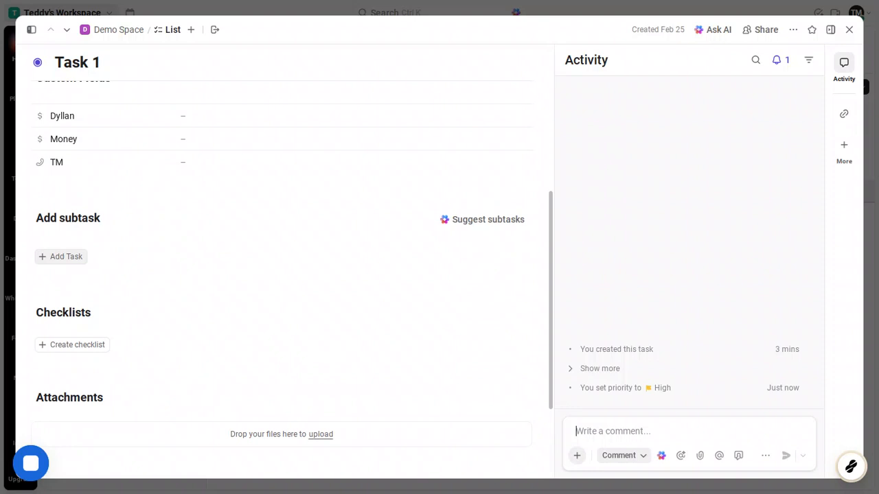
- Write the comment "You can also send comments and add attachments" in the activity section of Task 1
scroll(62, 294, "up", 2)
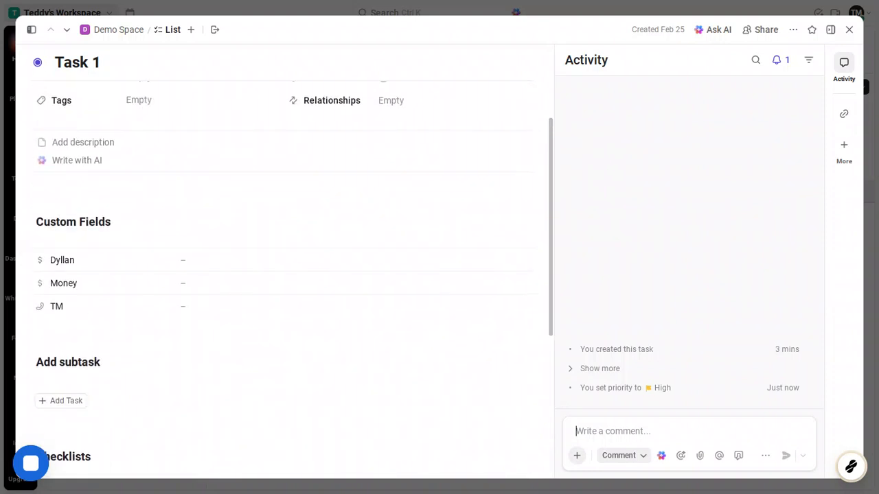
scroll(282, 261, "up", 3)
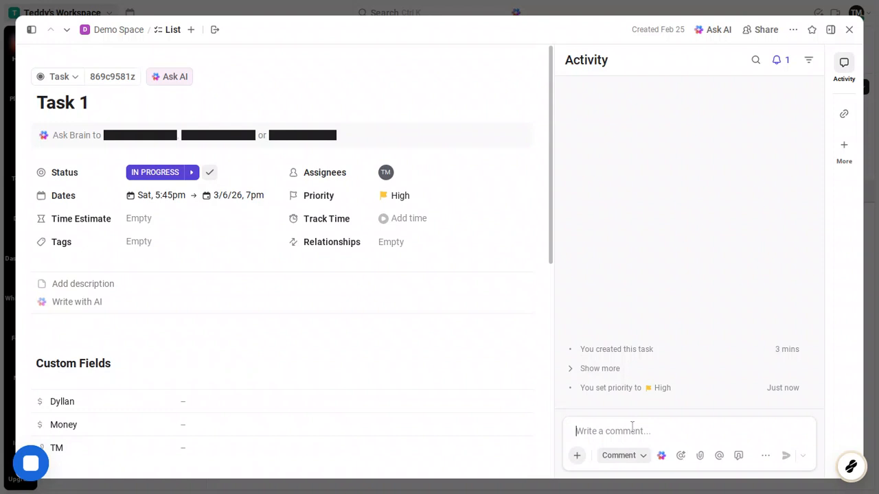
type("Y")
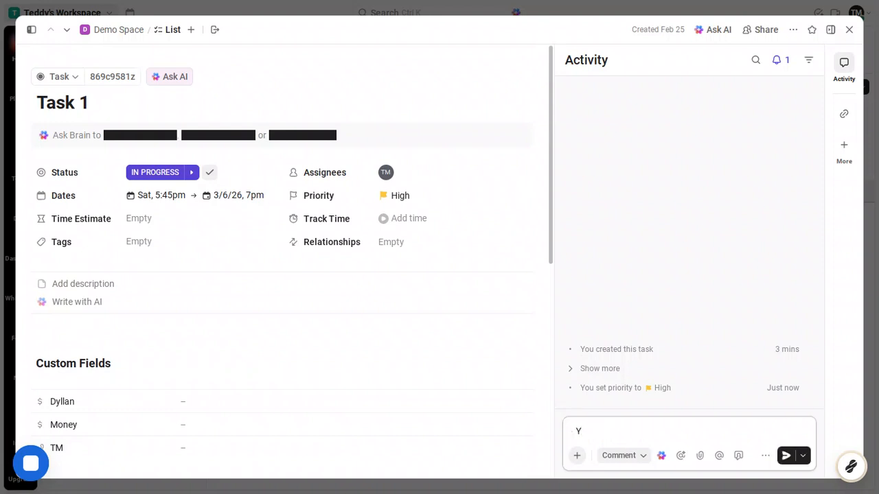
type("ou can also send ")
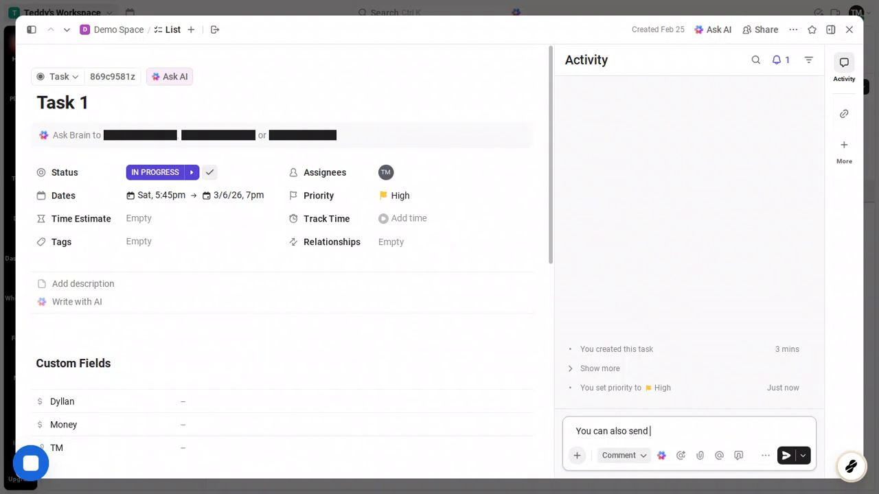
type("comments and a")
type("dd a")
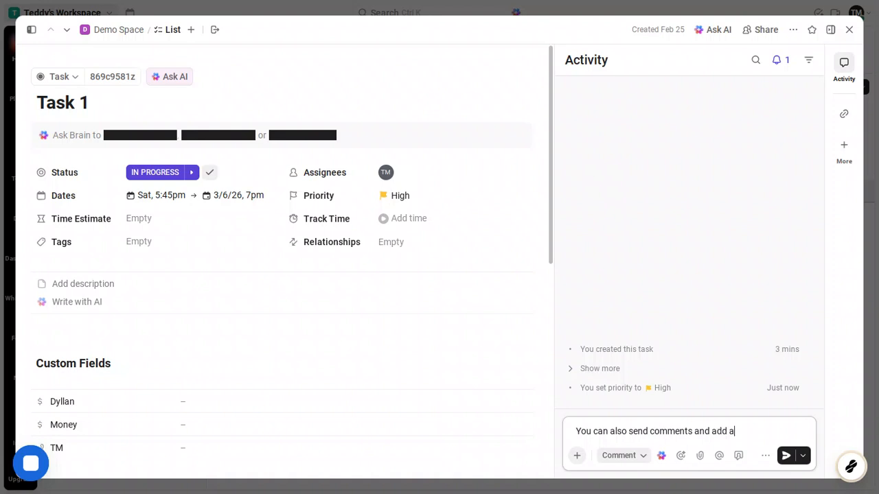
type("ttachments")
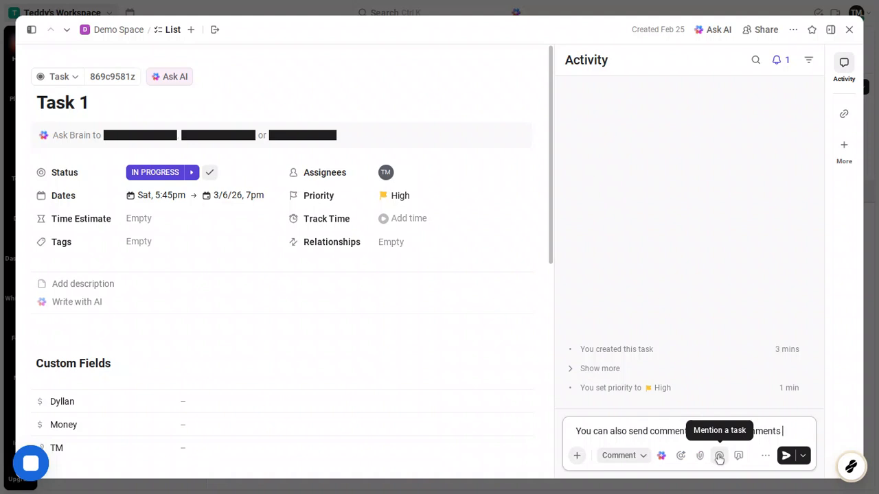
- Check the additional insert options for the drafted comment, post it on Task 1 and return to the list
left_click(764, 456)
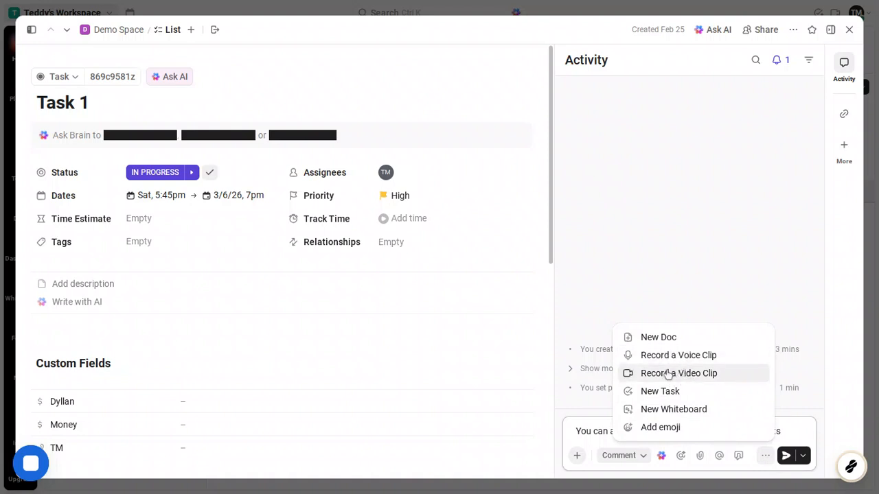
left_click(724, 316)
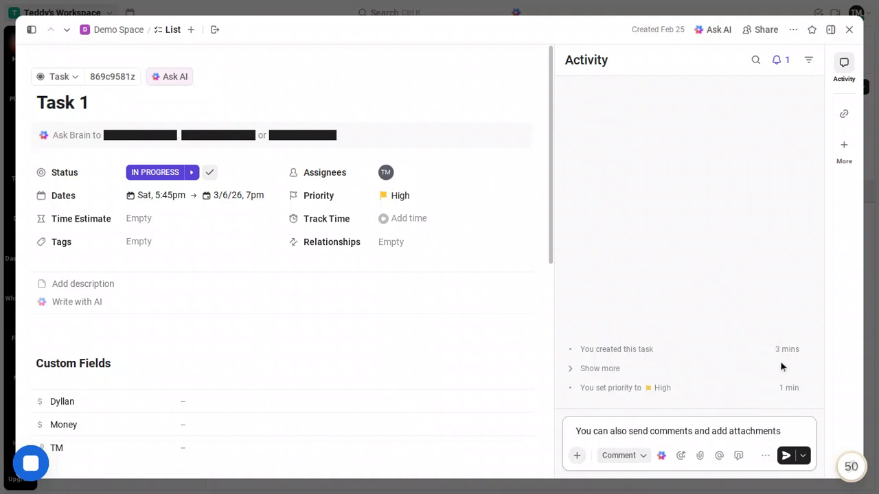
left_click(789, 456)
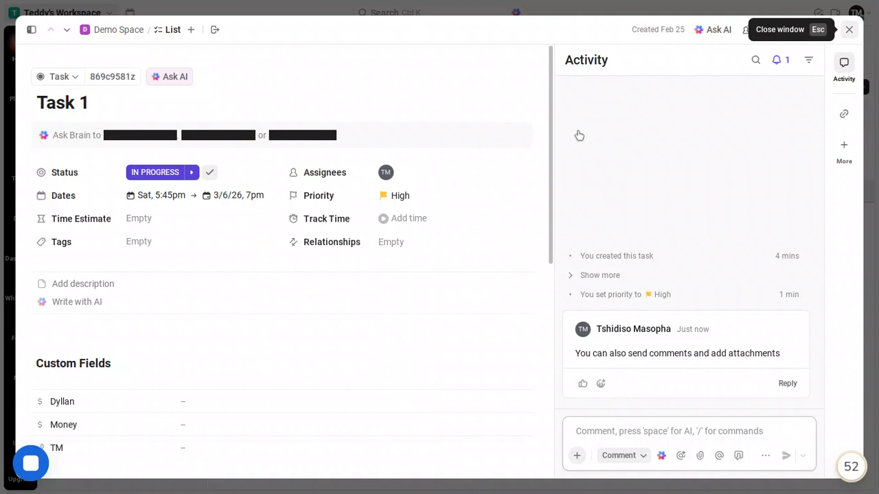
key("Escape")
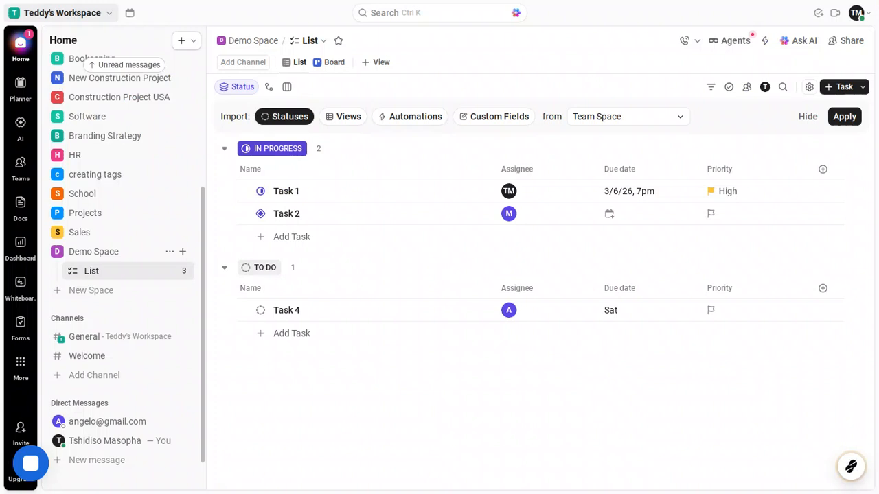